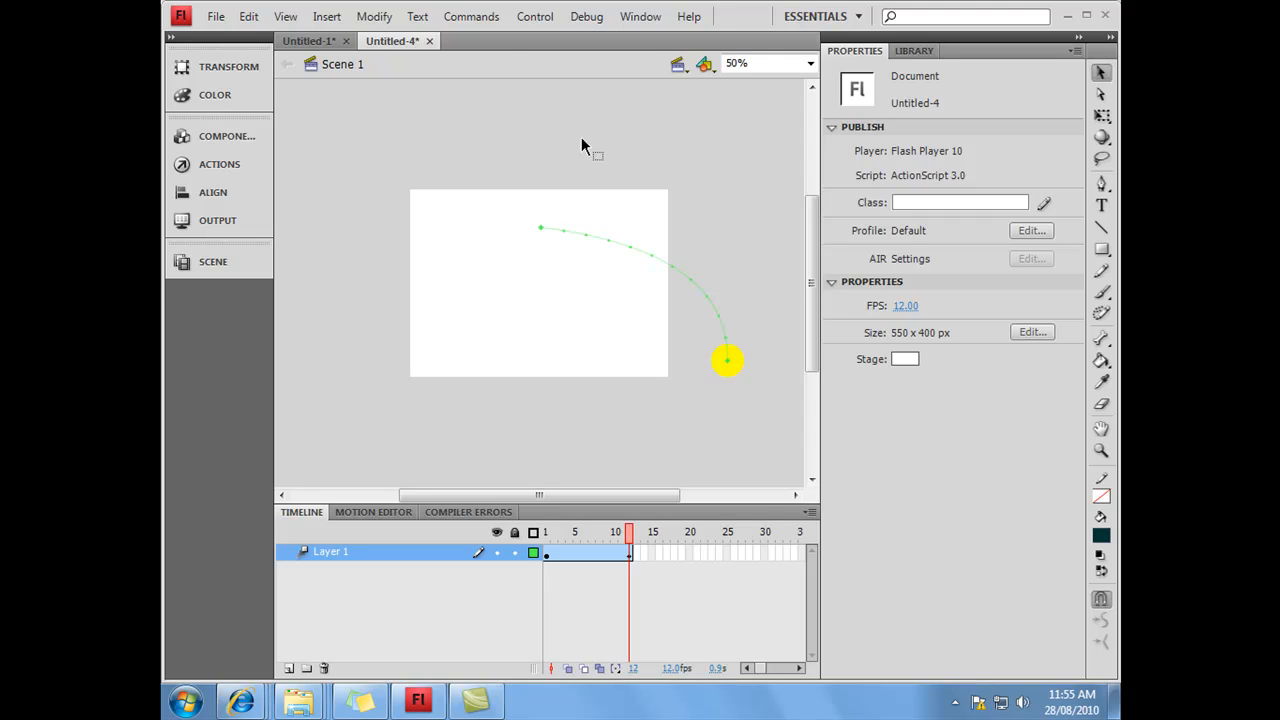
- Test the Untitled-4 movie to watch the sun animation and close the preview
left_click(479, 18)
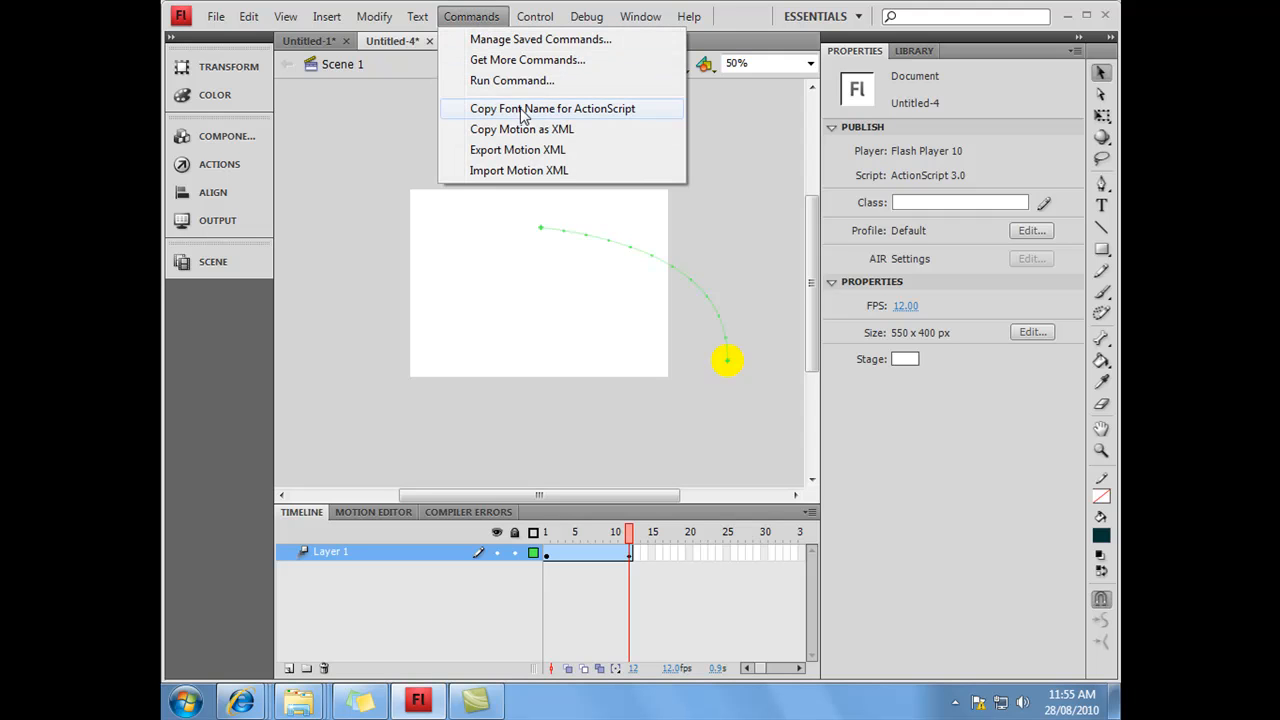
mouse_move(539, 27)
left_click(594, 157)
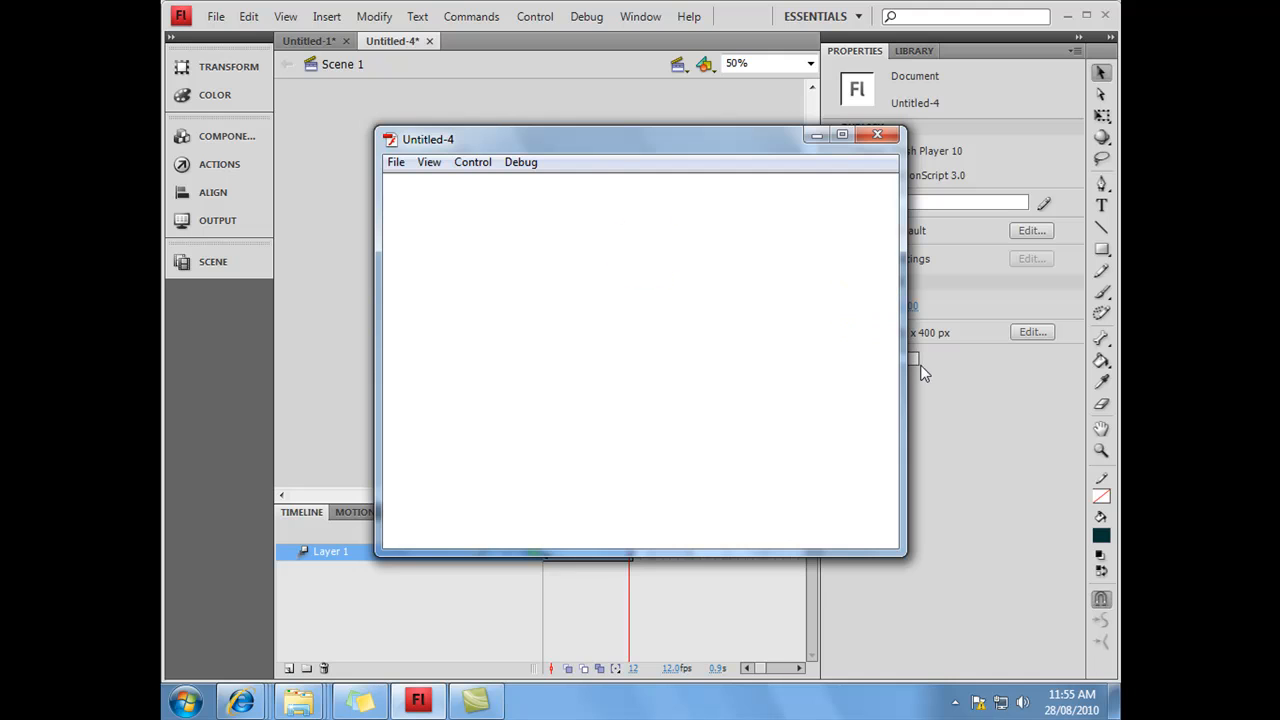
left_click(884, 136)
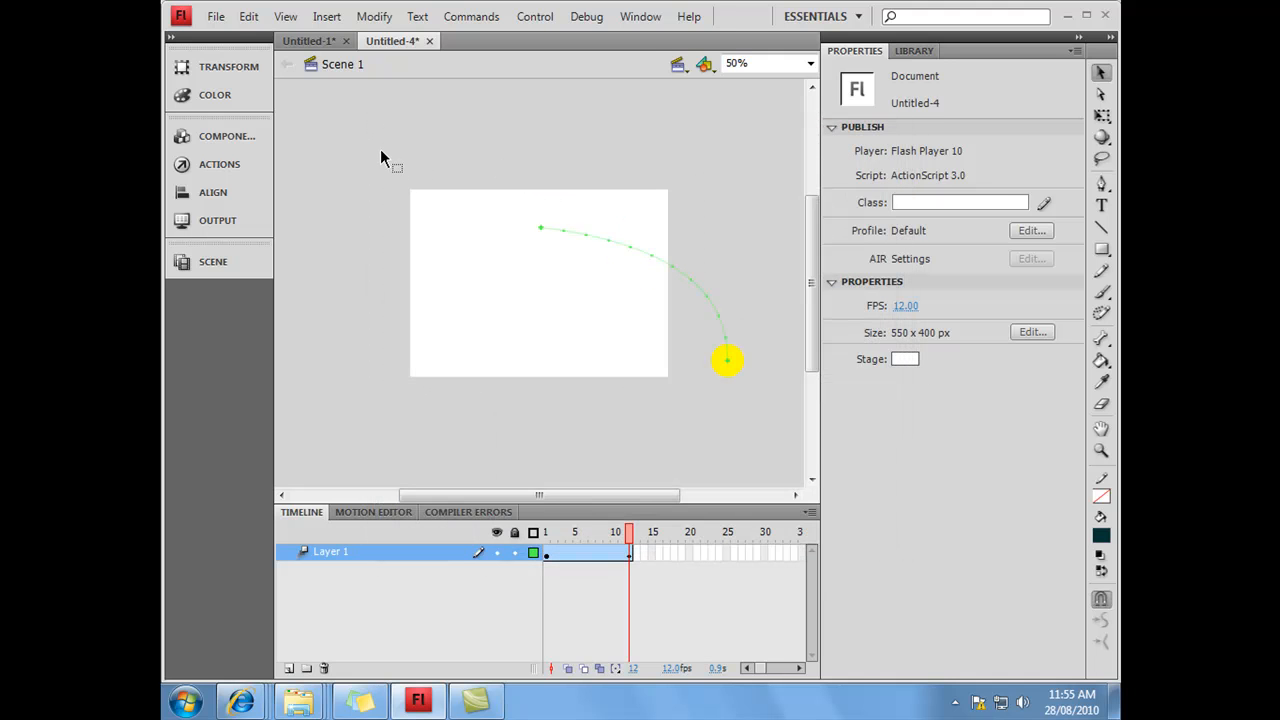
- Switch to the Untitled-1 document, test its house, sky and sun movie, and close the preview
left_click(315, 41)
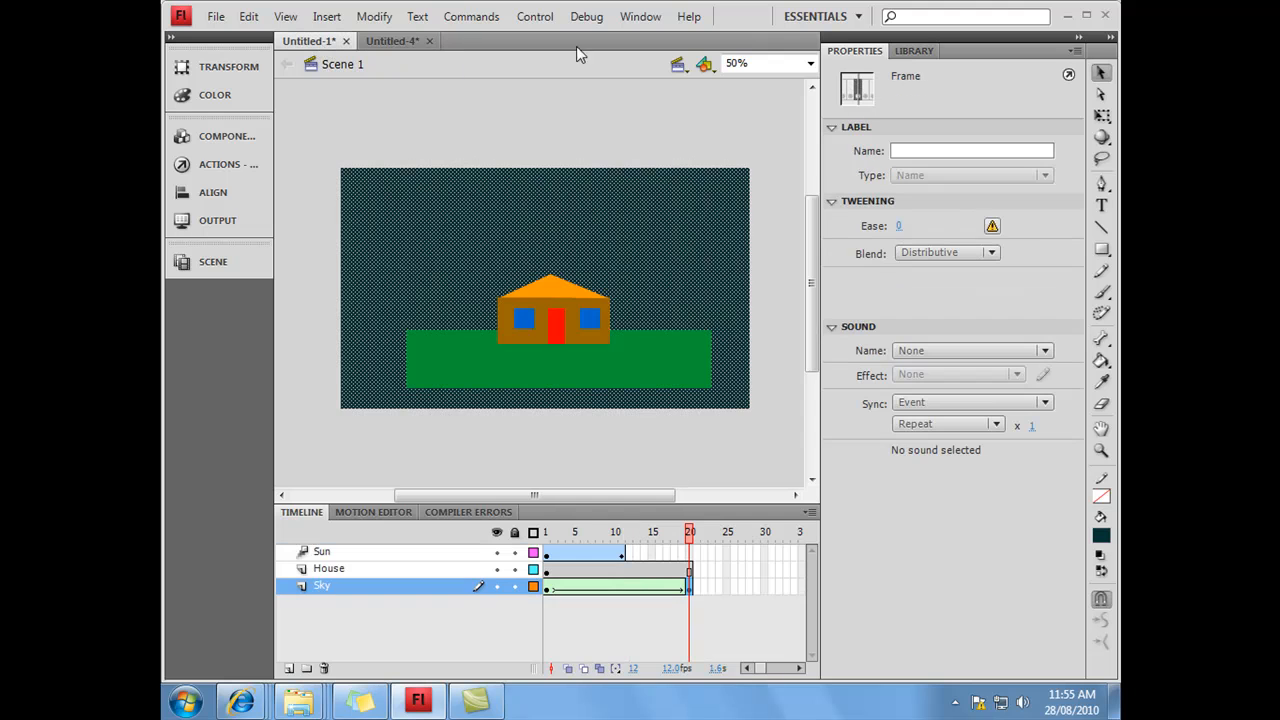
left_click(535, 16)
left_click(571, 157)
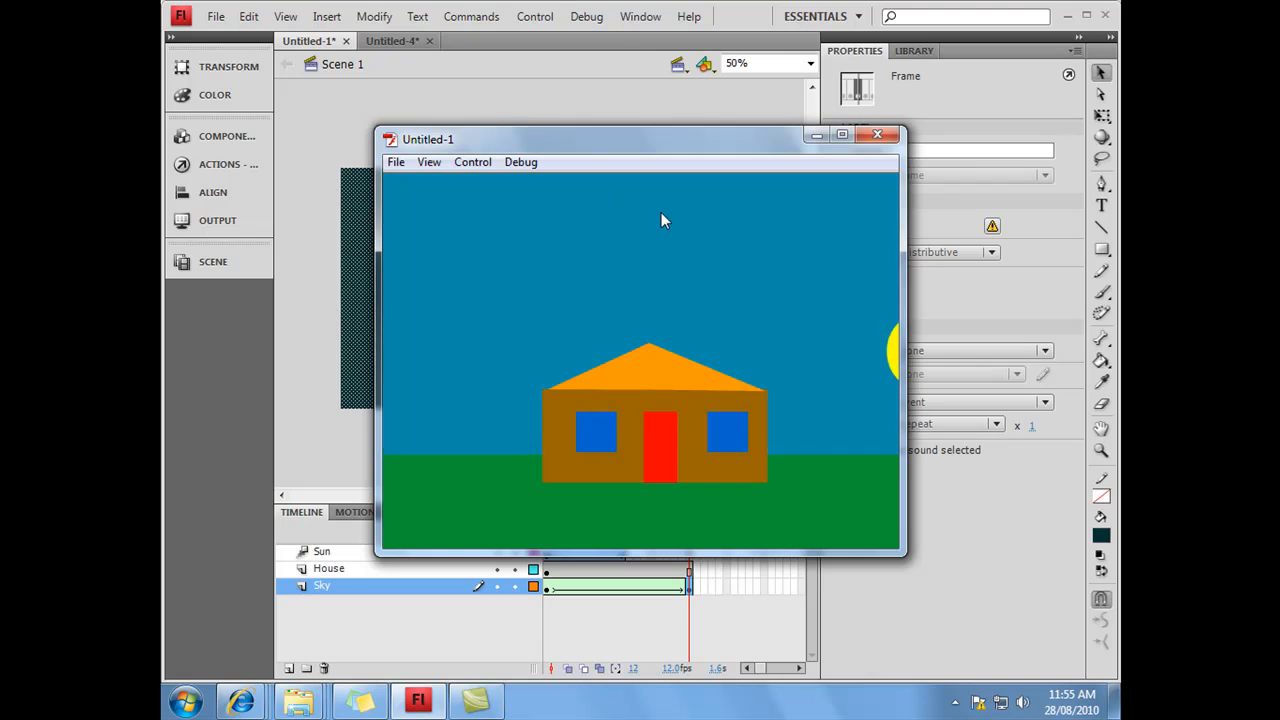
left_click(877, 135)
- Return to the Untitled-4 document and rename its only layer sun
left_click(385, 41)
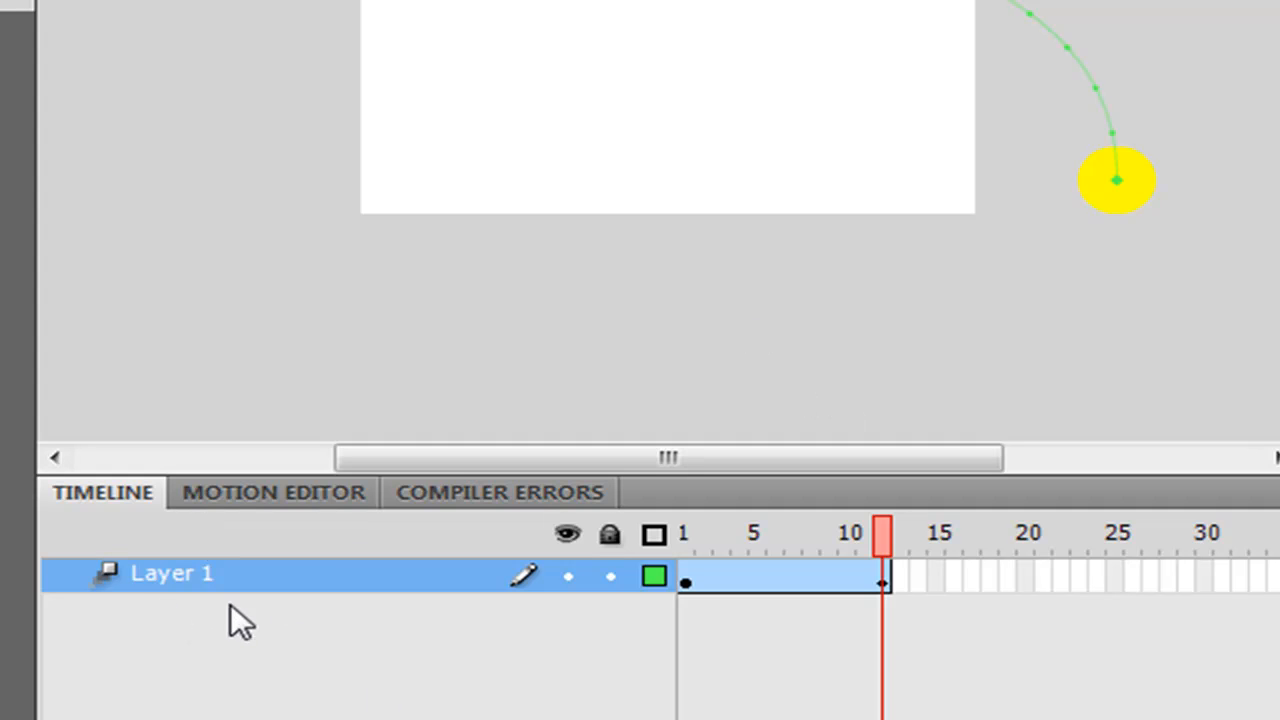
double_click(186, 576)
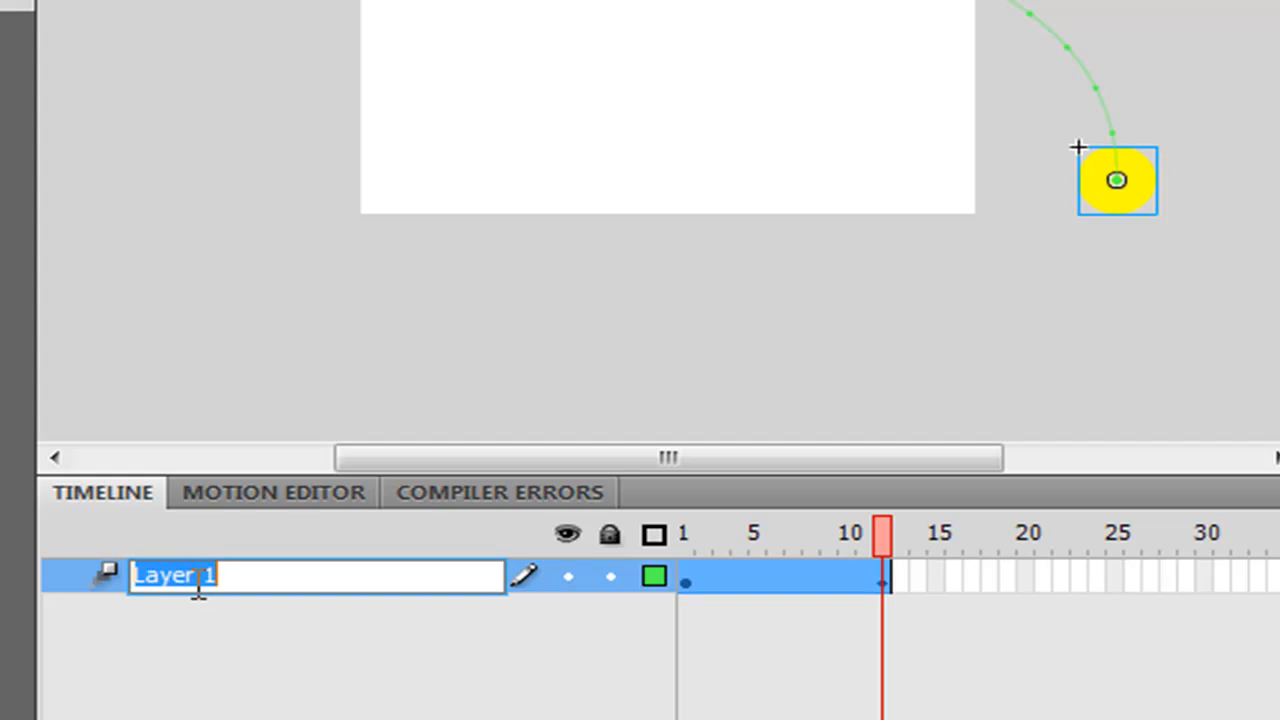
type("sun")
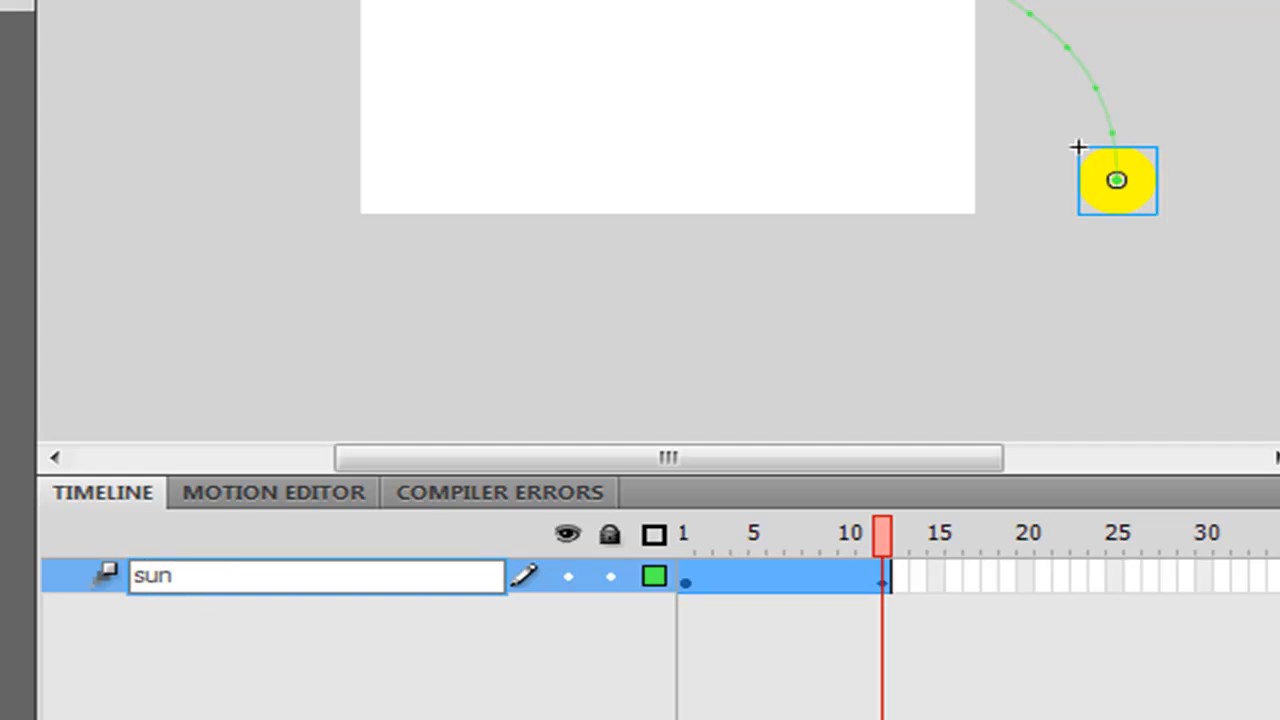
left_click(507, 346)
- Insert a new layer above the sun layer, name it sky, and lock the sun layer
right_click(159, 570)
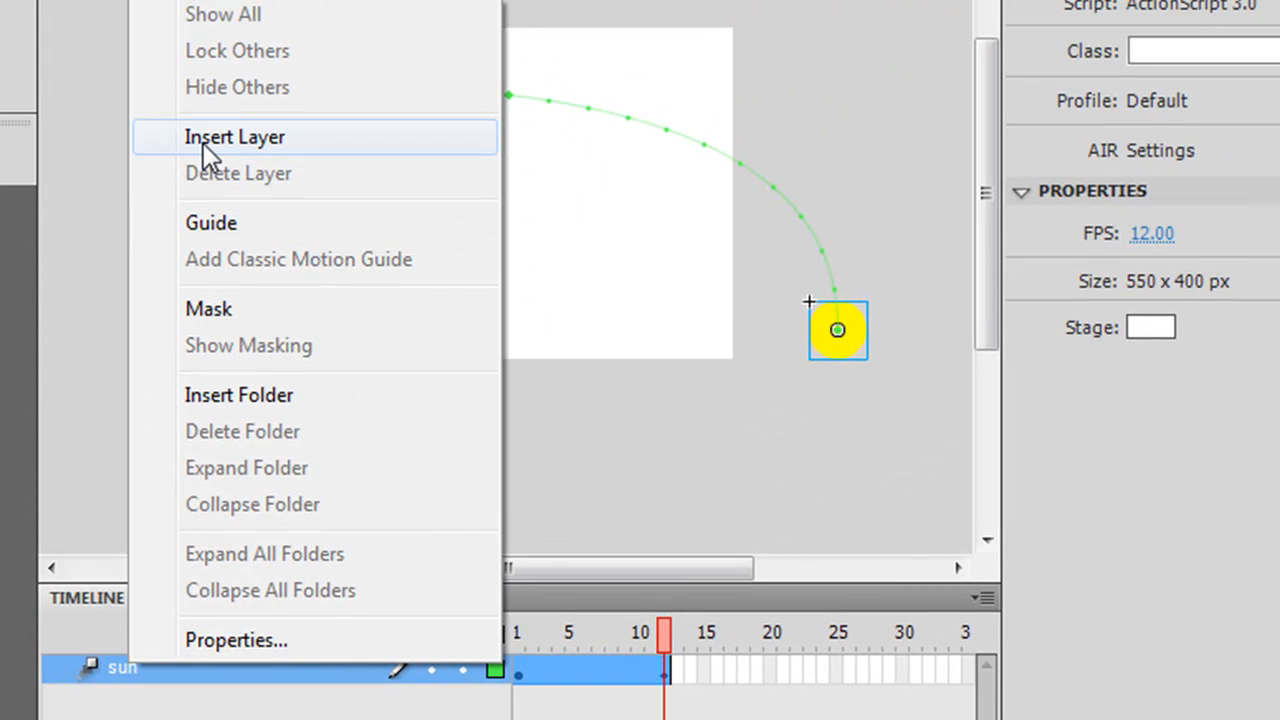
left_click(205, 143)
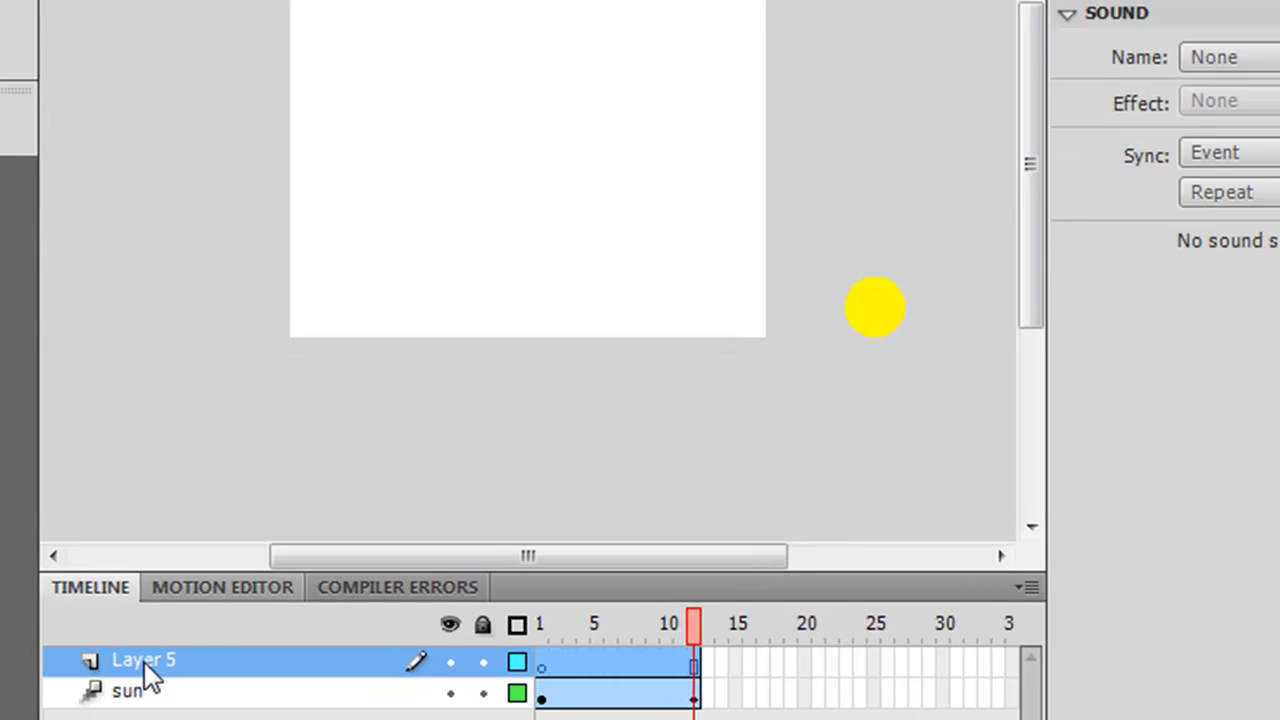
double_click(140, 668)
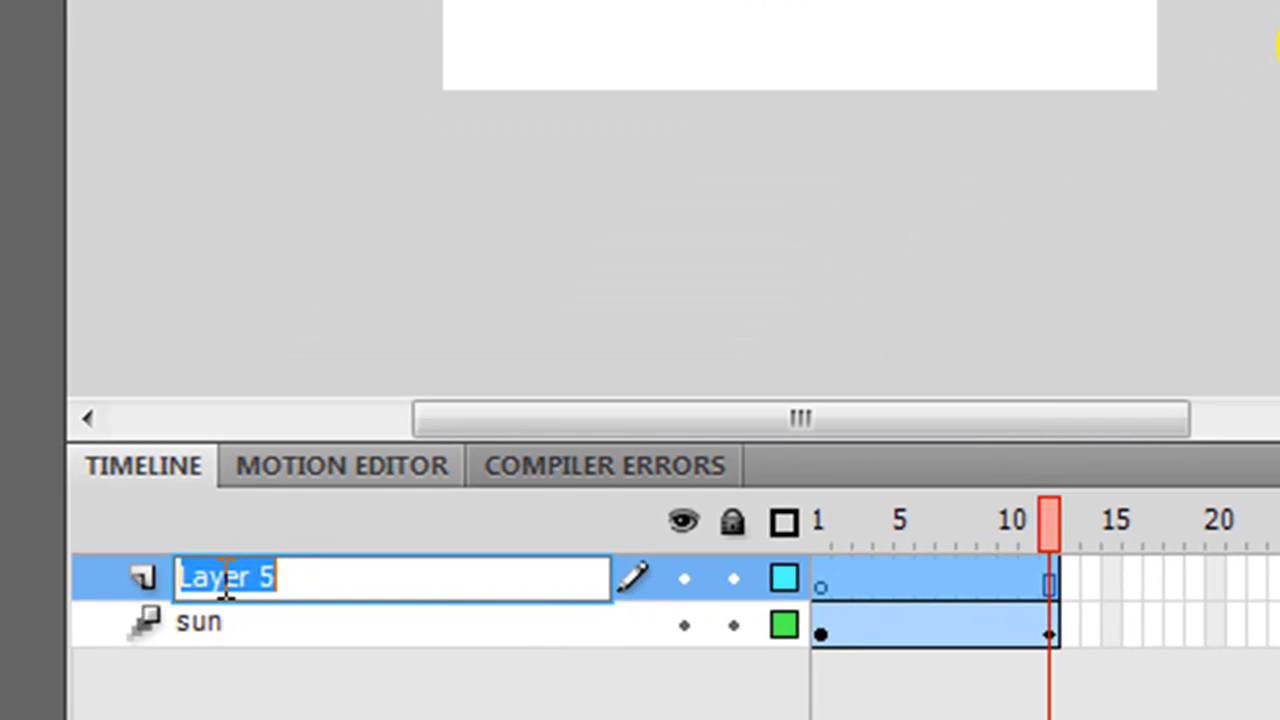
type("sky")
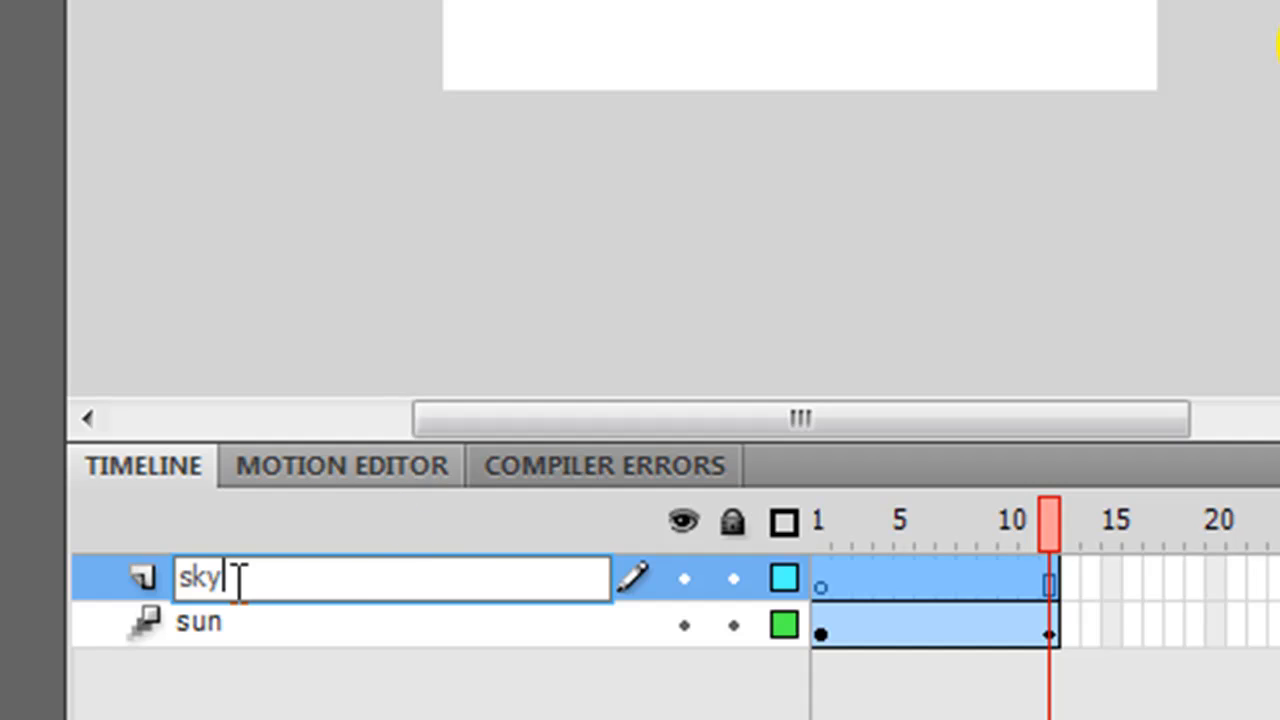
left_click(632, 240)
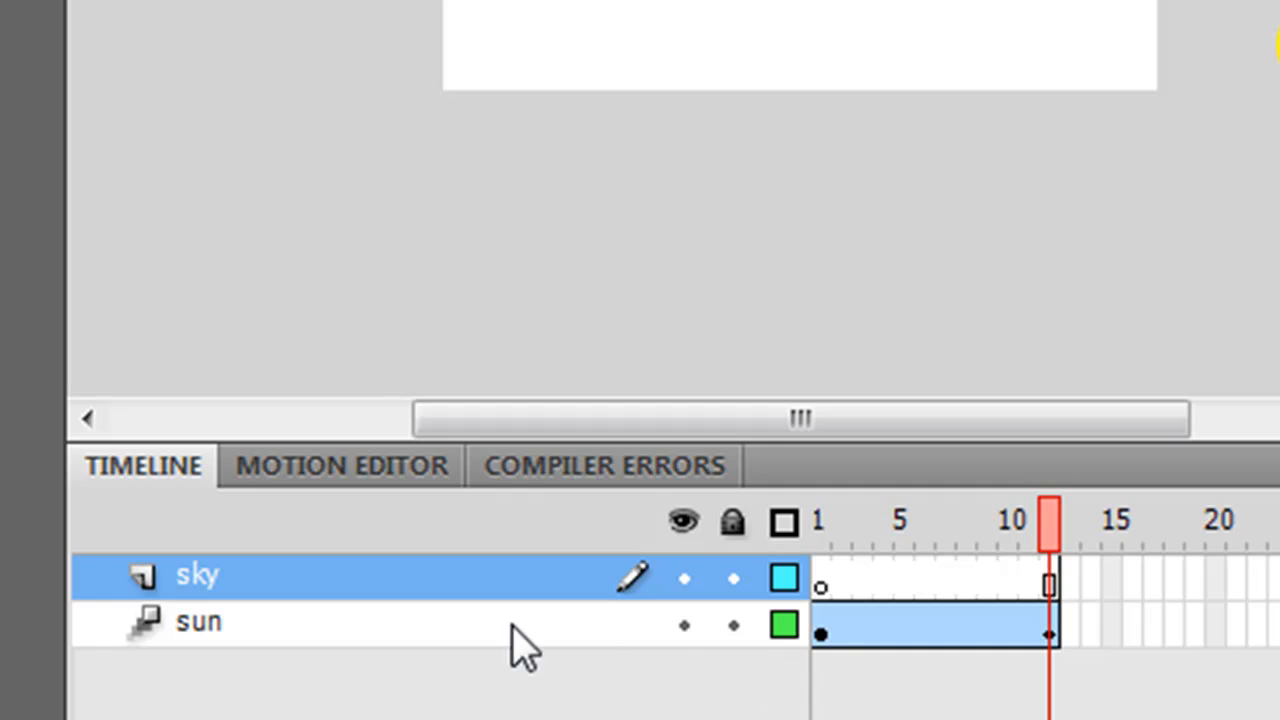
left_click(733, 626)
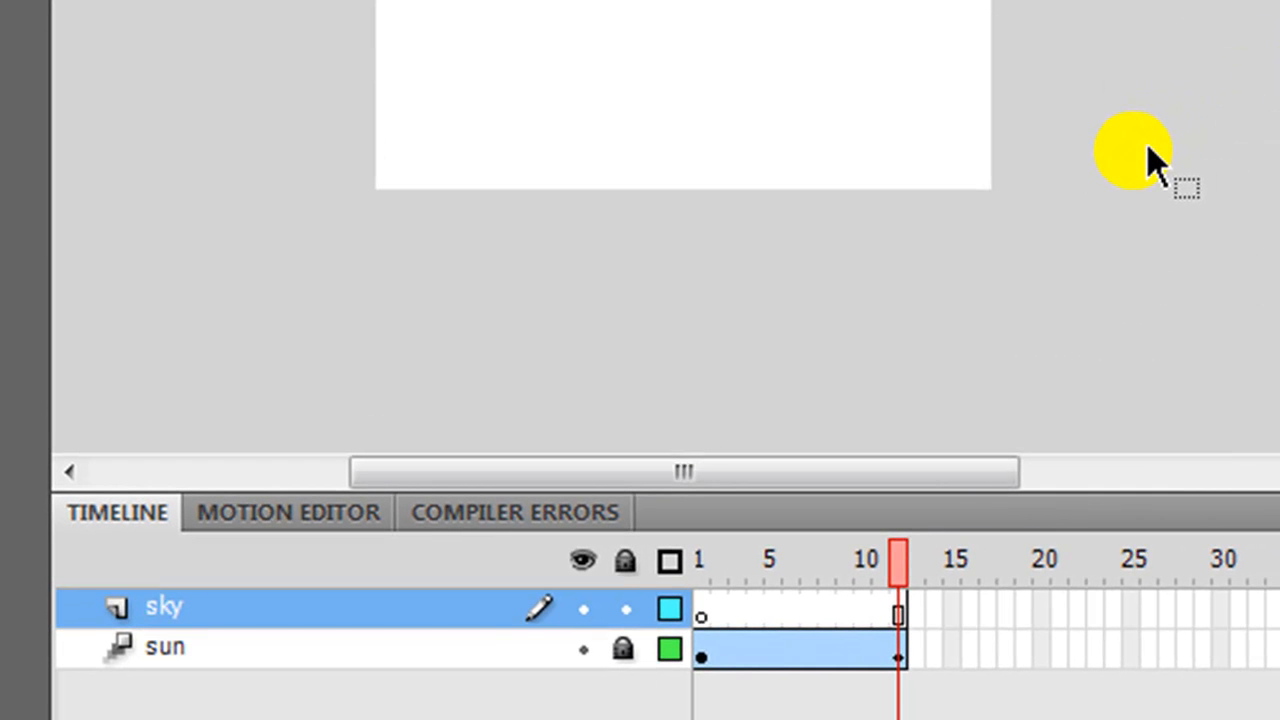
- On frame 1 of the sky layer, draw a rectangle with a bright blue fill and no stroke covering the whole stage
left_click(702, 605)
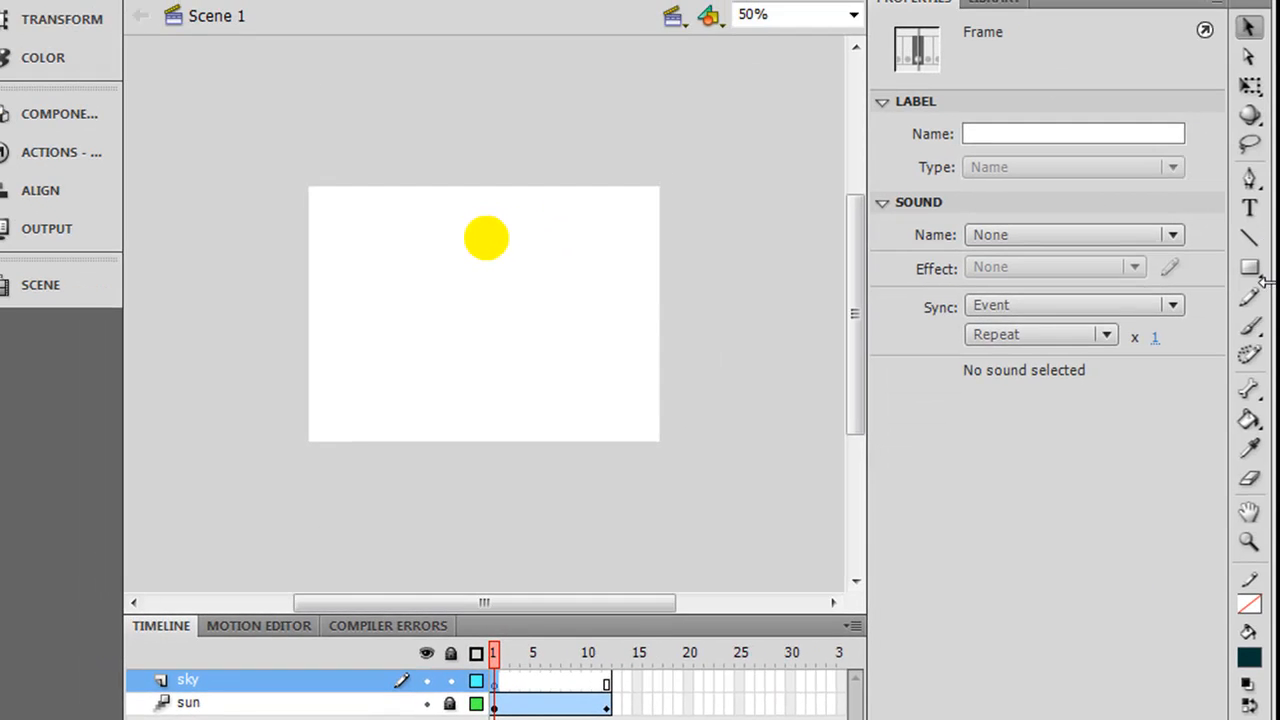
left_click(1250, 268)
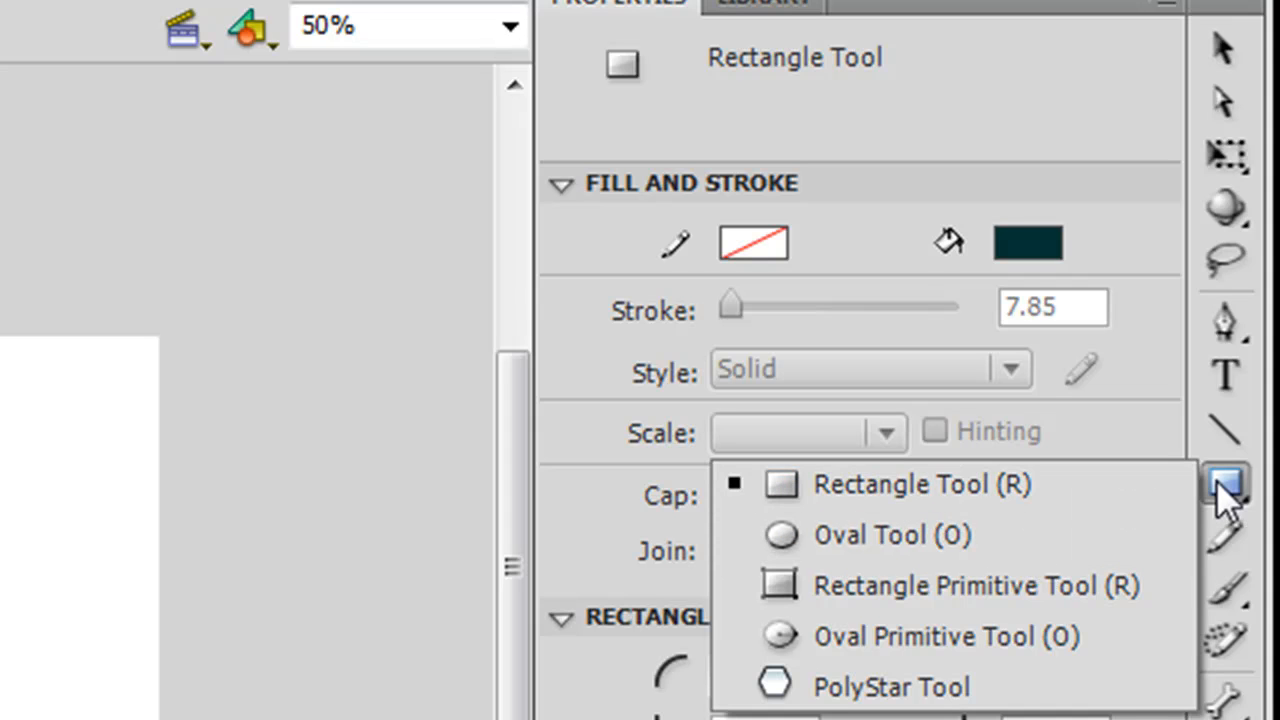
left_click(825, 495)
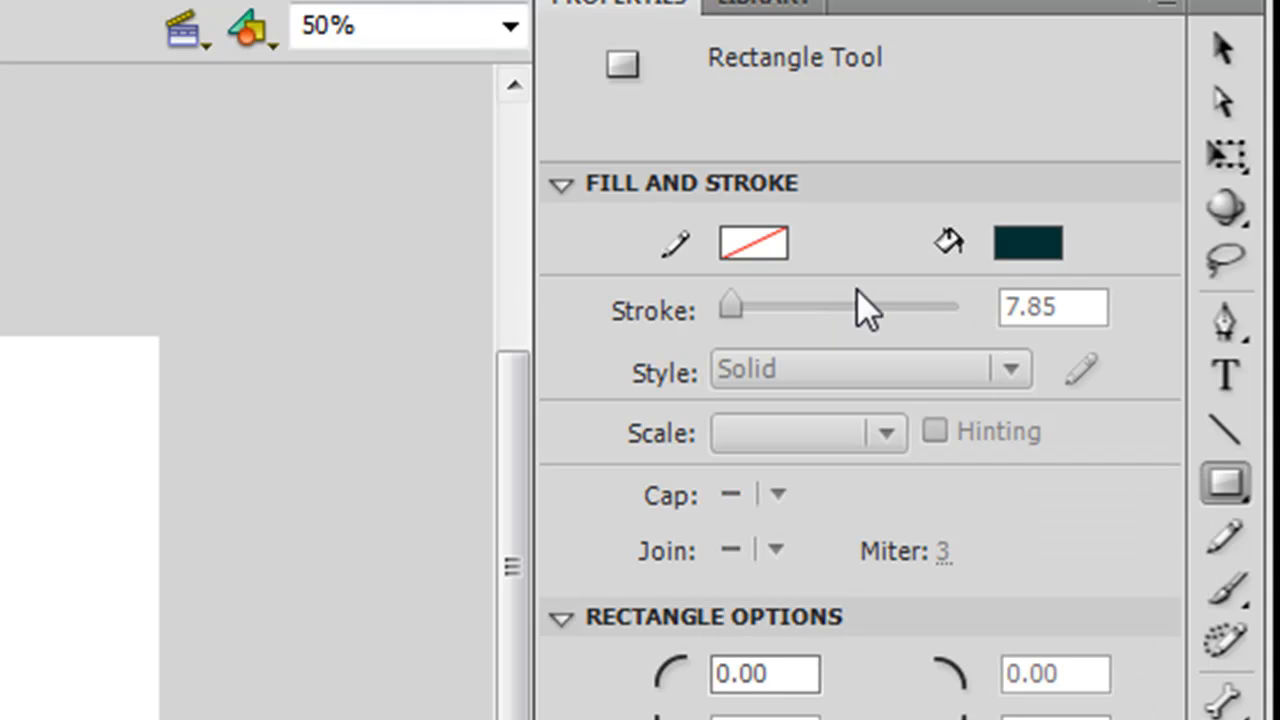
left_click(1016, 243)
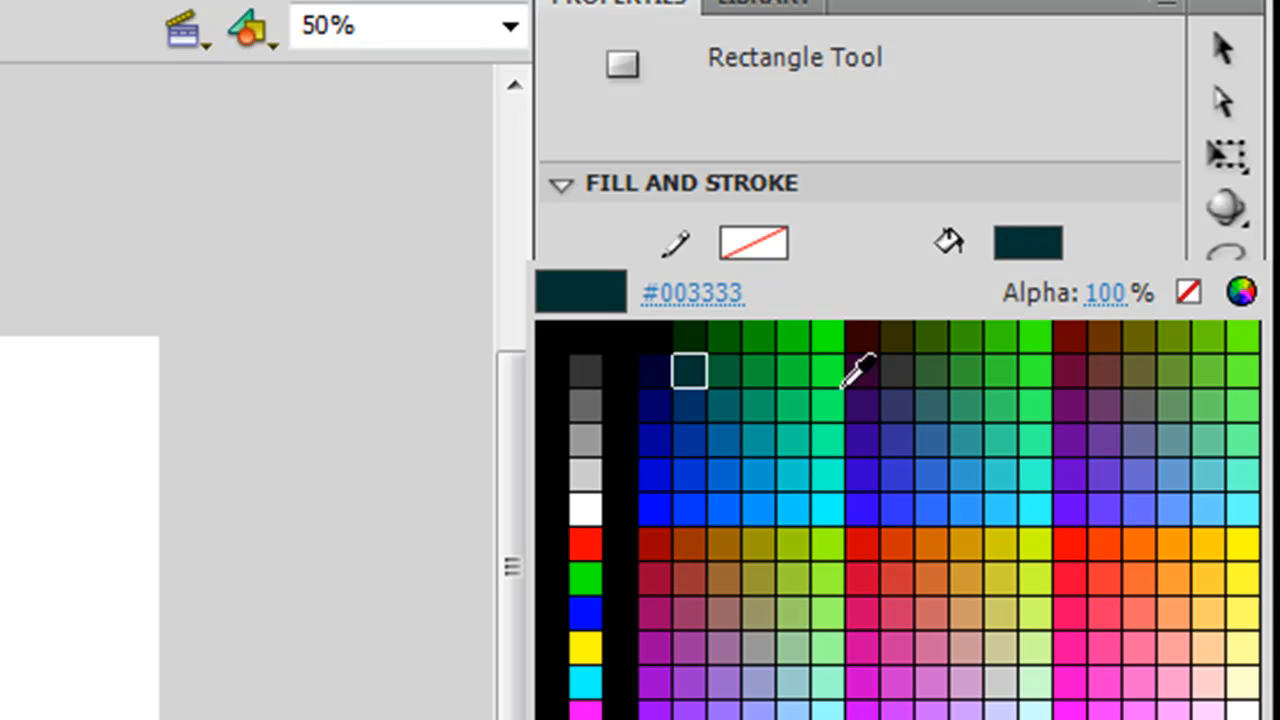
left_click(812, 497)
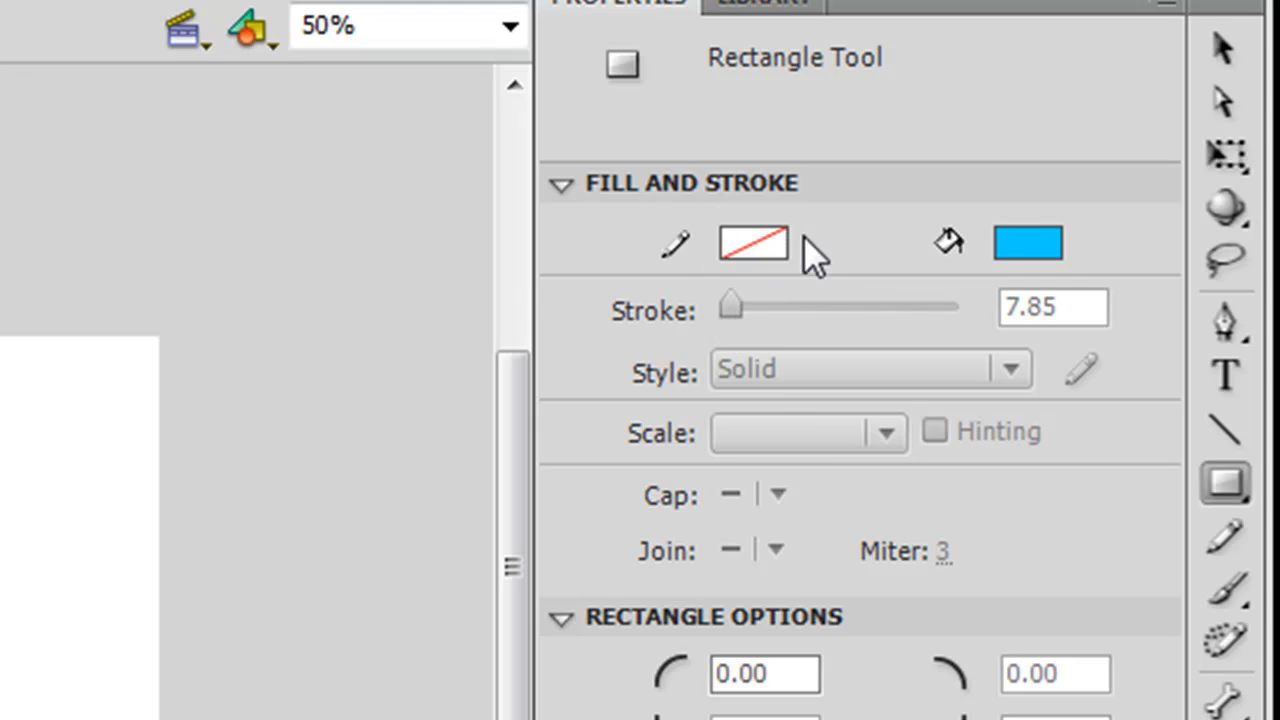
left_click(770, 247)
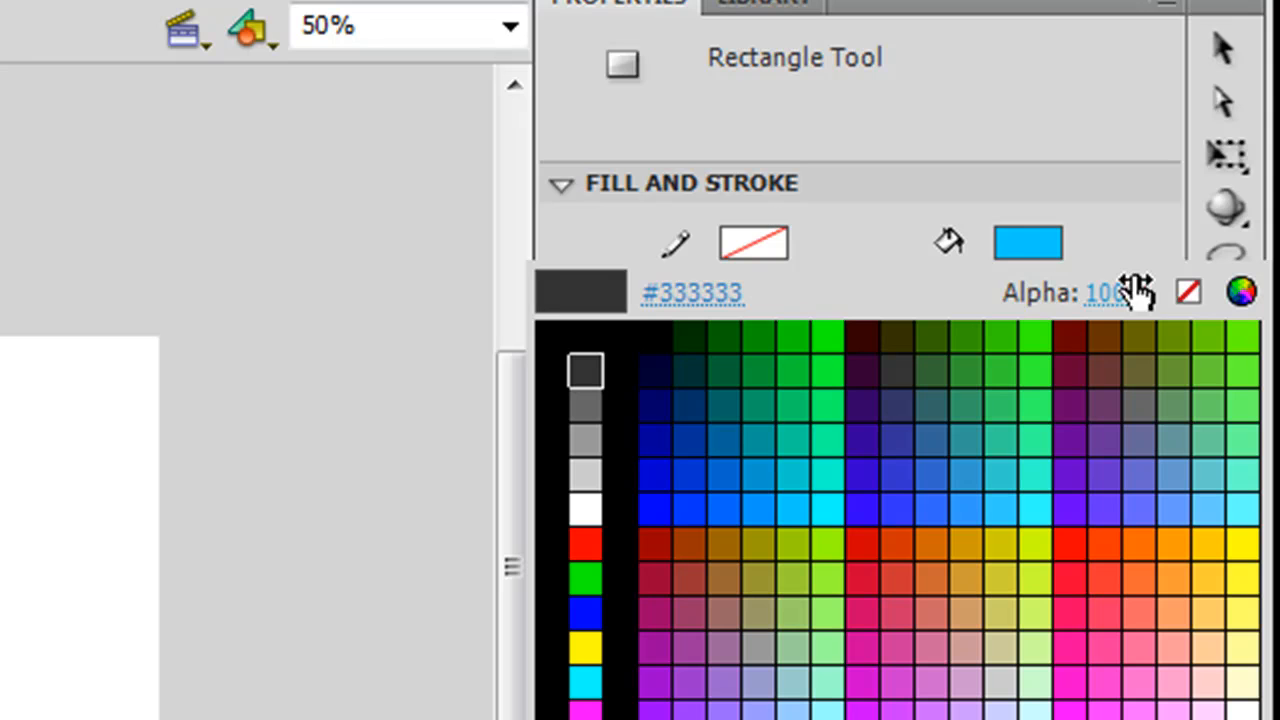
left_click(1190, 293)
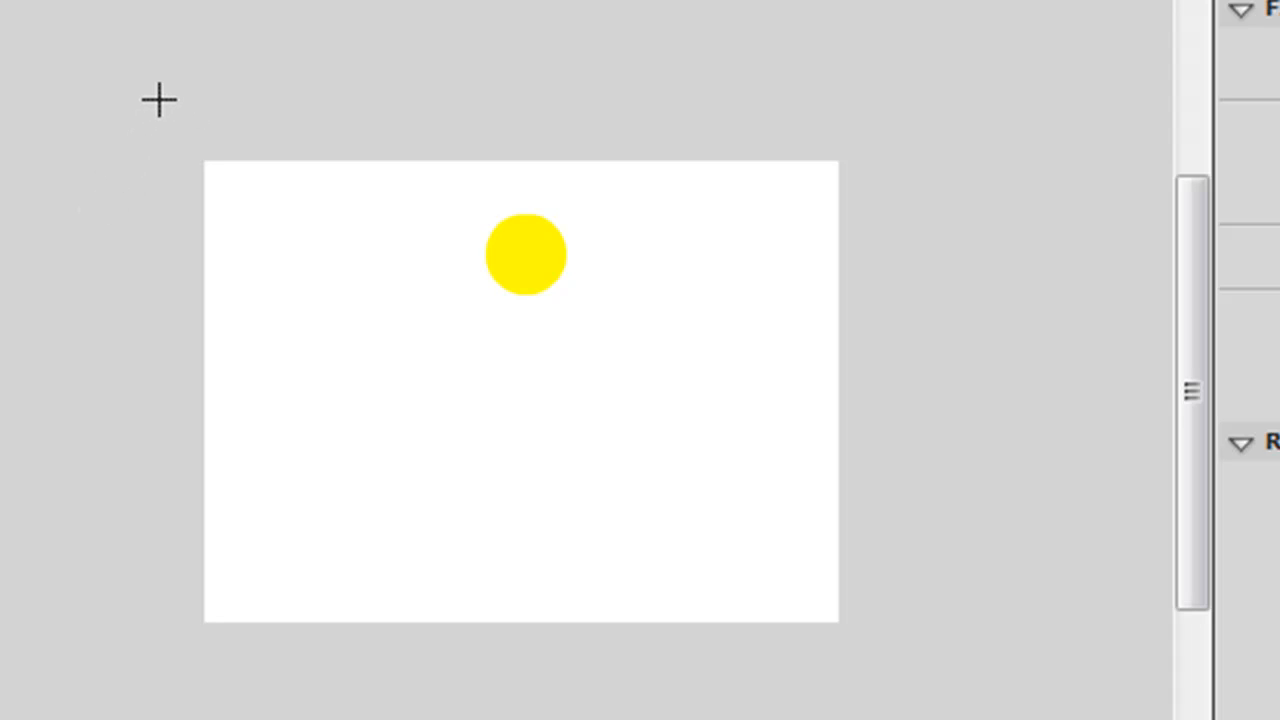
left_click_drag(138, 95, 952, 674)
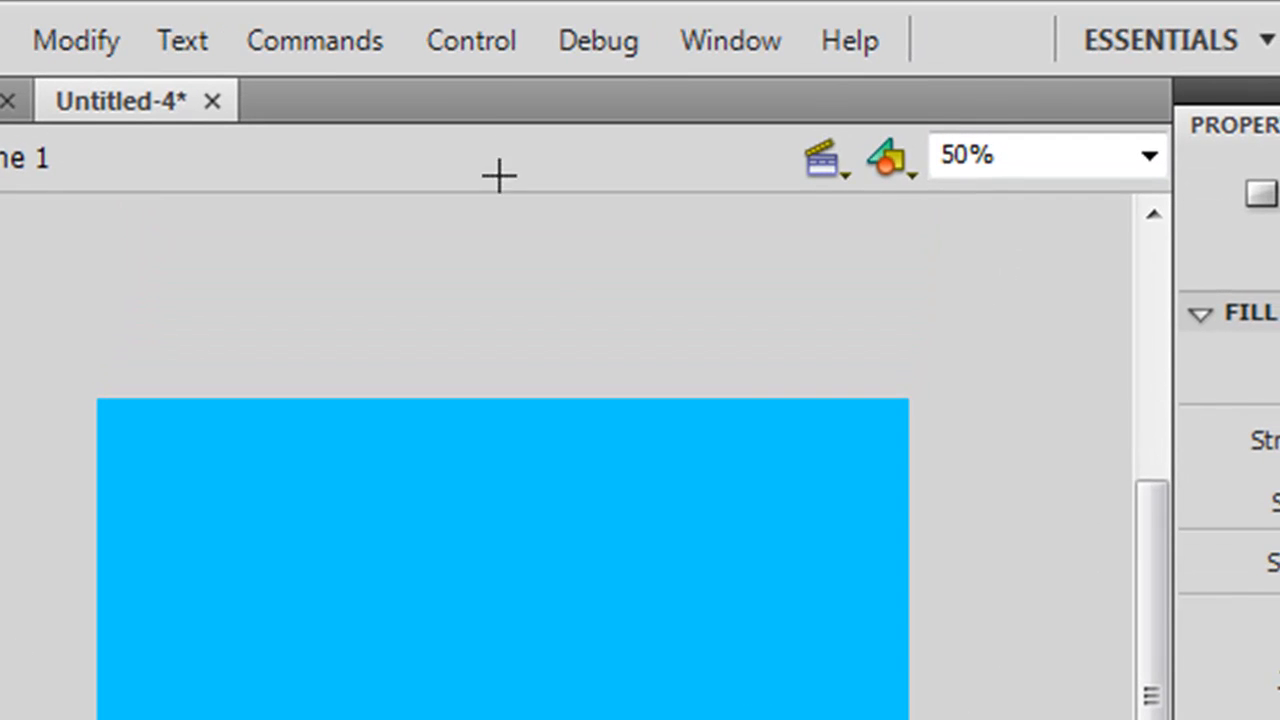
- Test the movie with the blue sky rectangle in place and close the preview
left_click(474, 44)
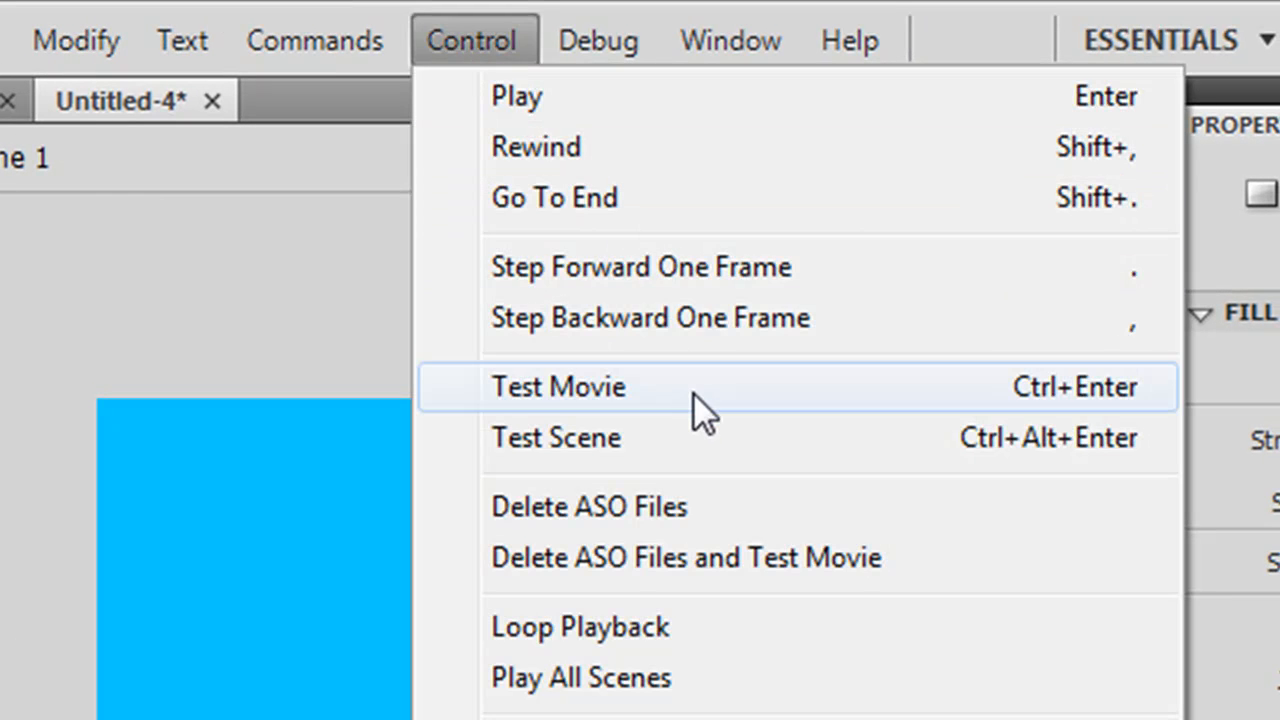
left_click(691, 389)
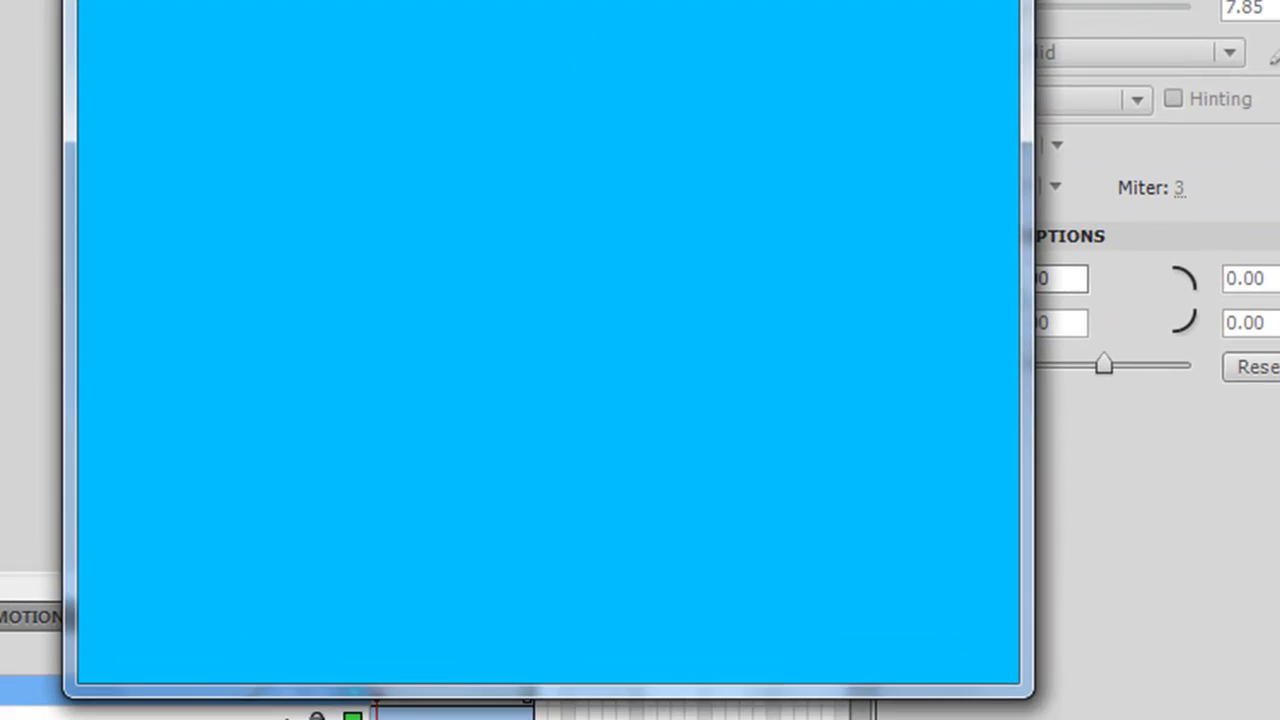
left_click(850, 27)
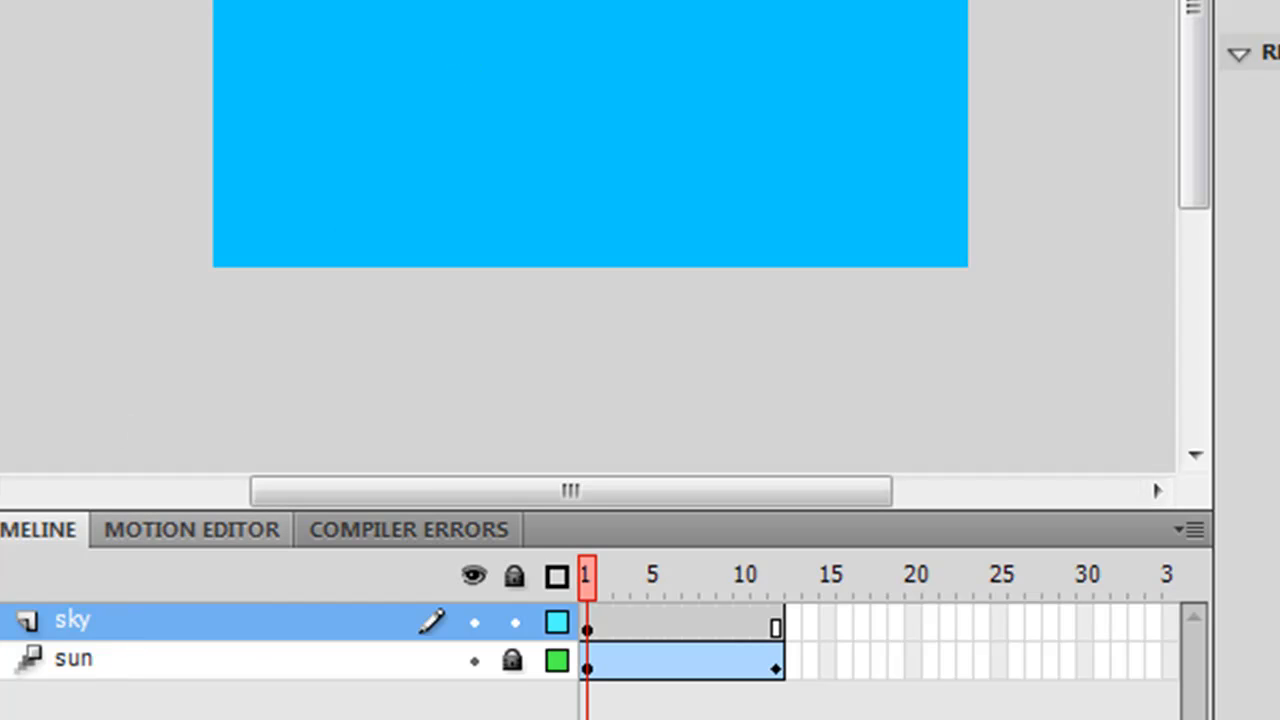
- Move the sun layer above the sky layer, test the movie again, and close the preview
left_click_drag(95, 666, 118, 612)
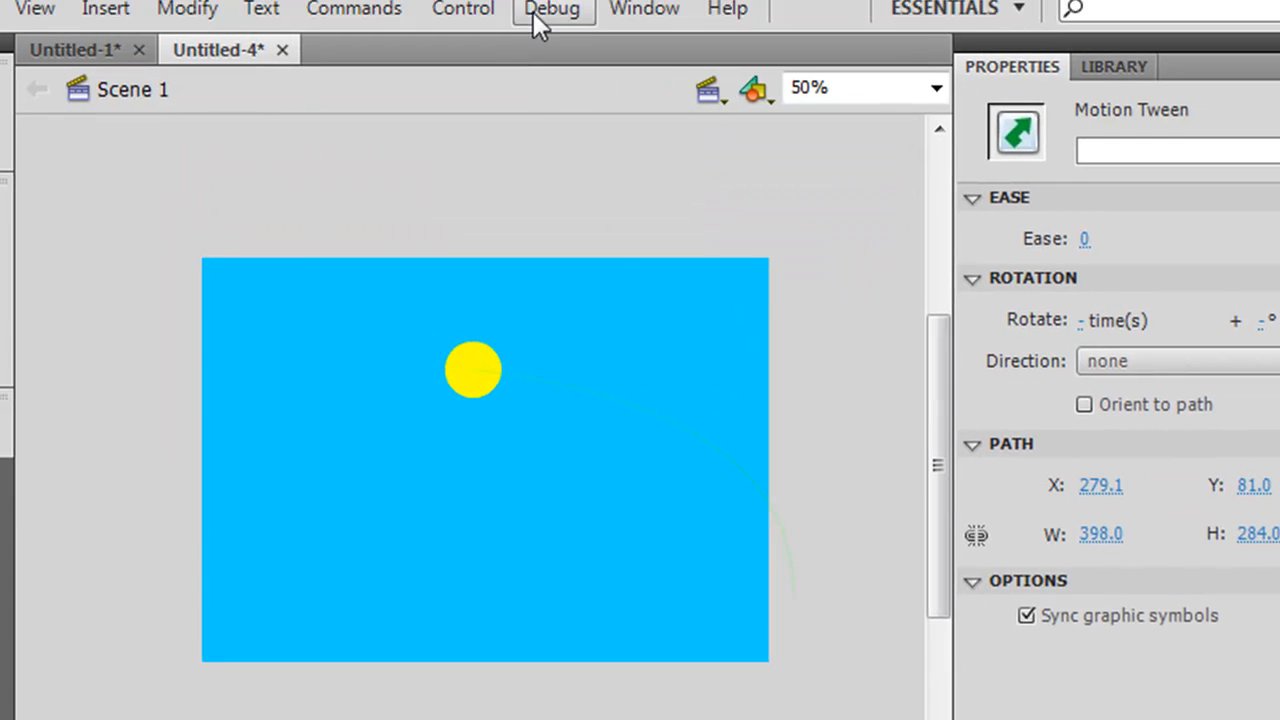
left_click(490, 23)
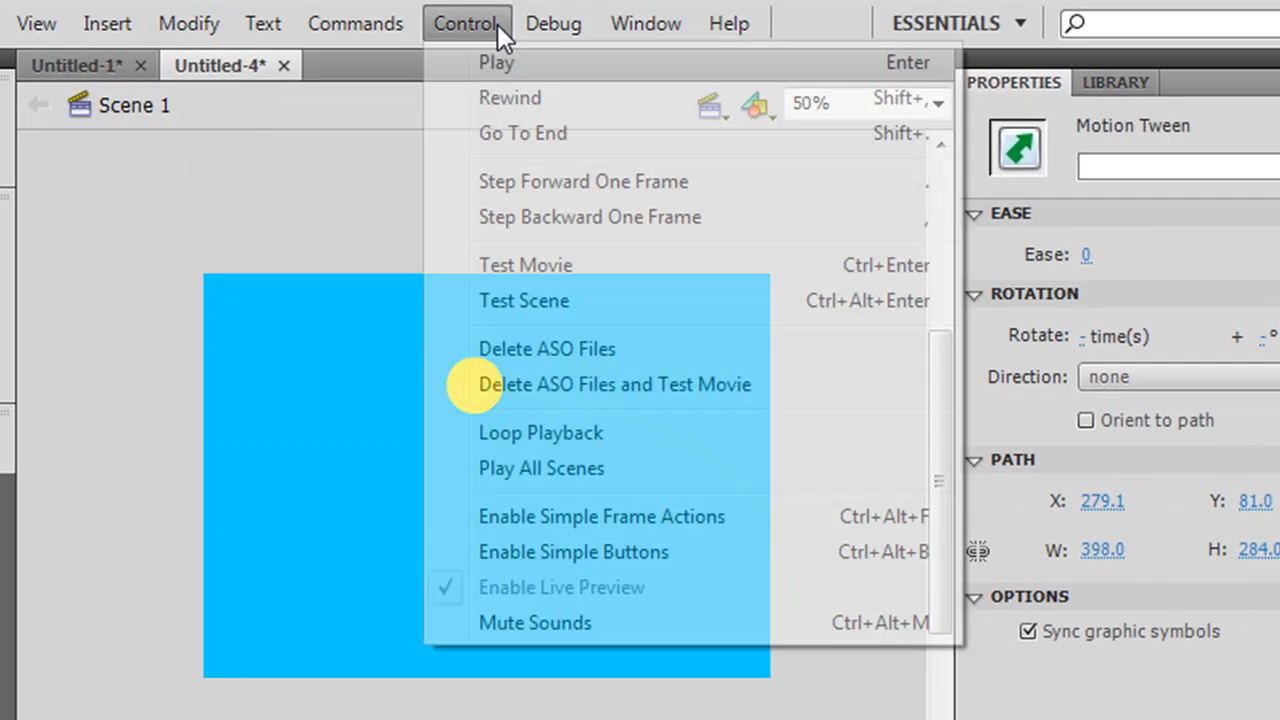
left_click(590, 262)
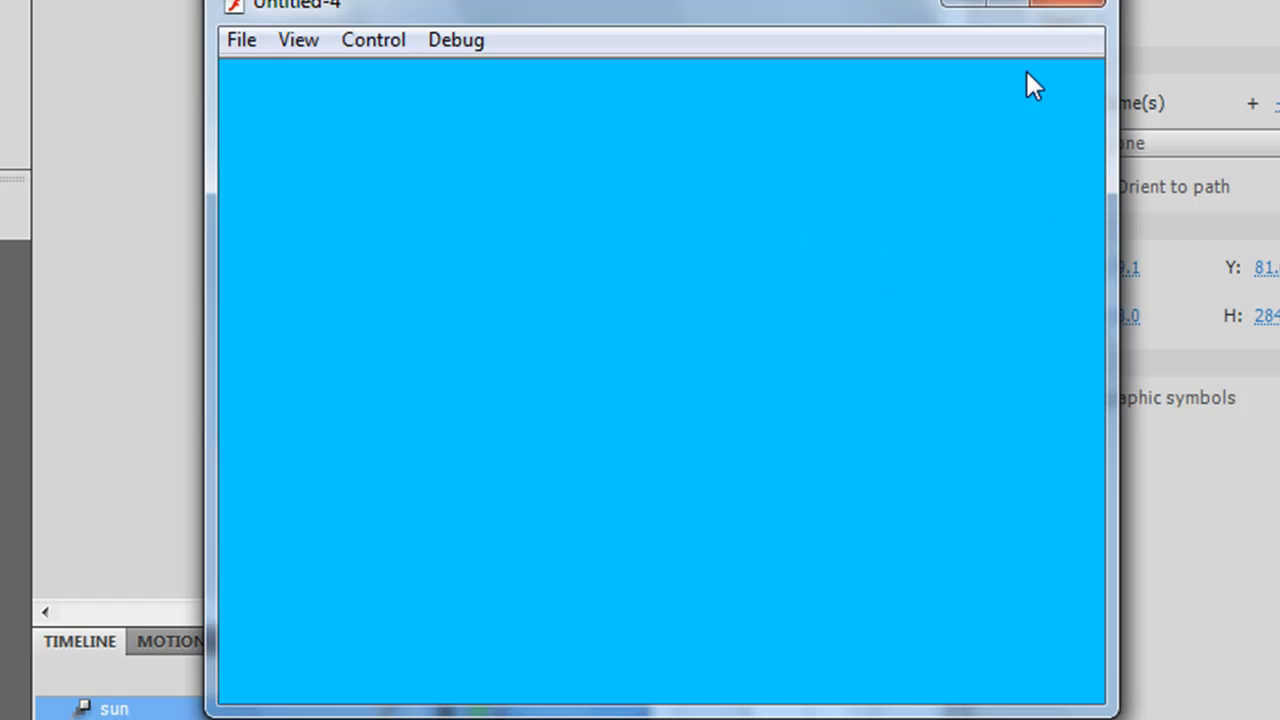
left_click(1085, 10)
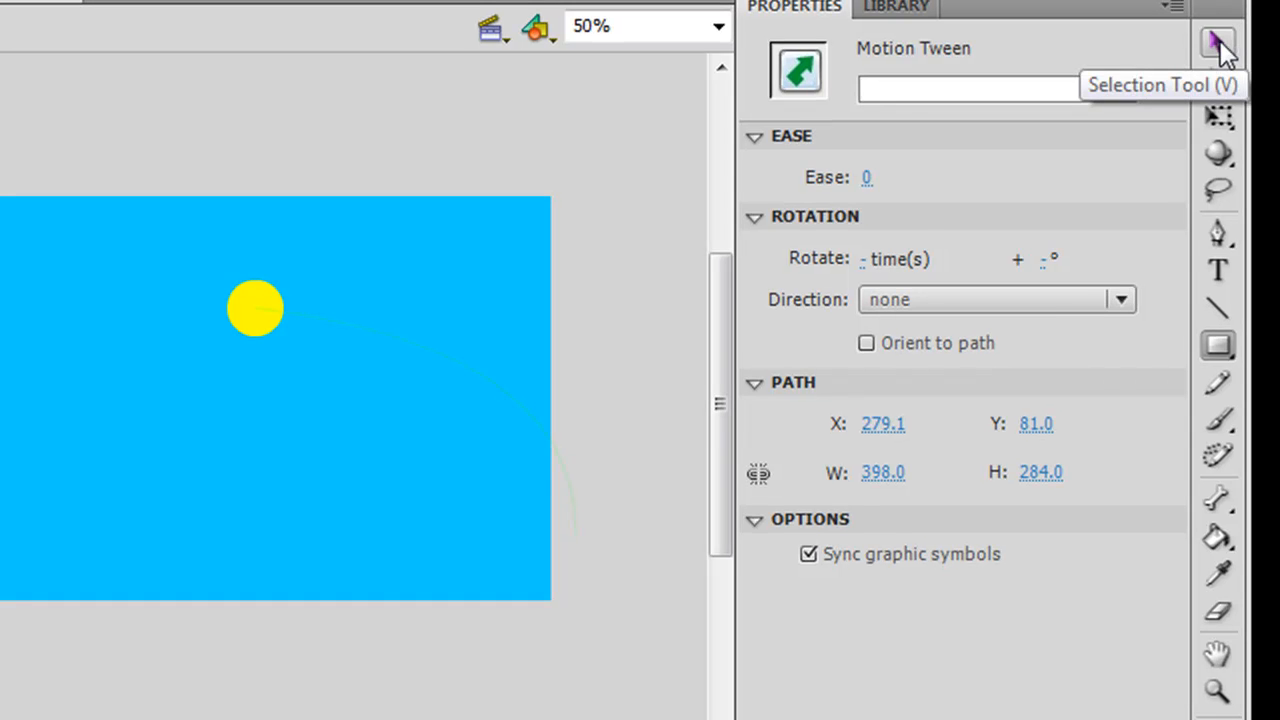
- Create a shape tween on the sky layer's frames and insert a keyframe at frame 12
left_click(1220, 42)
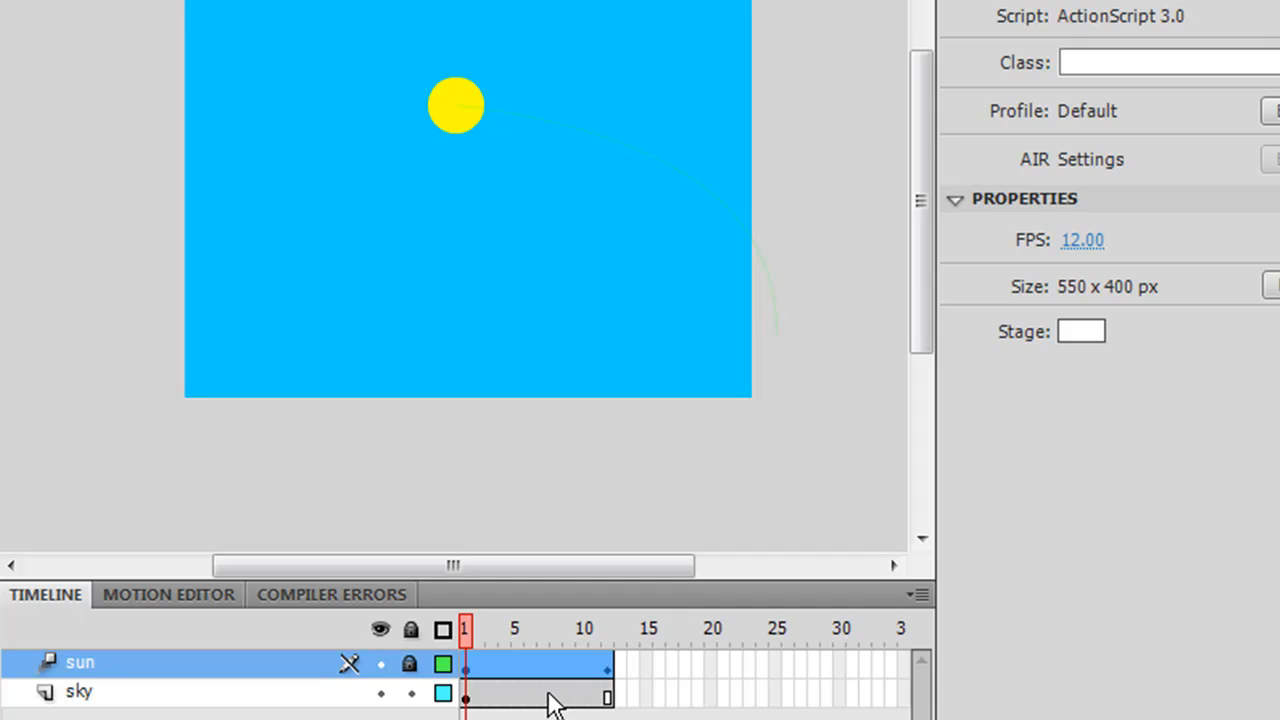
right_click(548, 698)
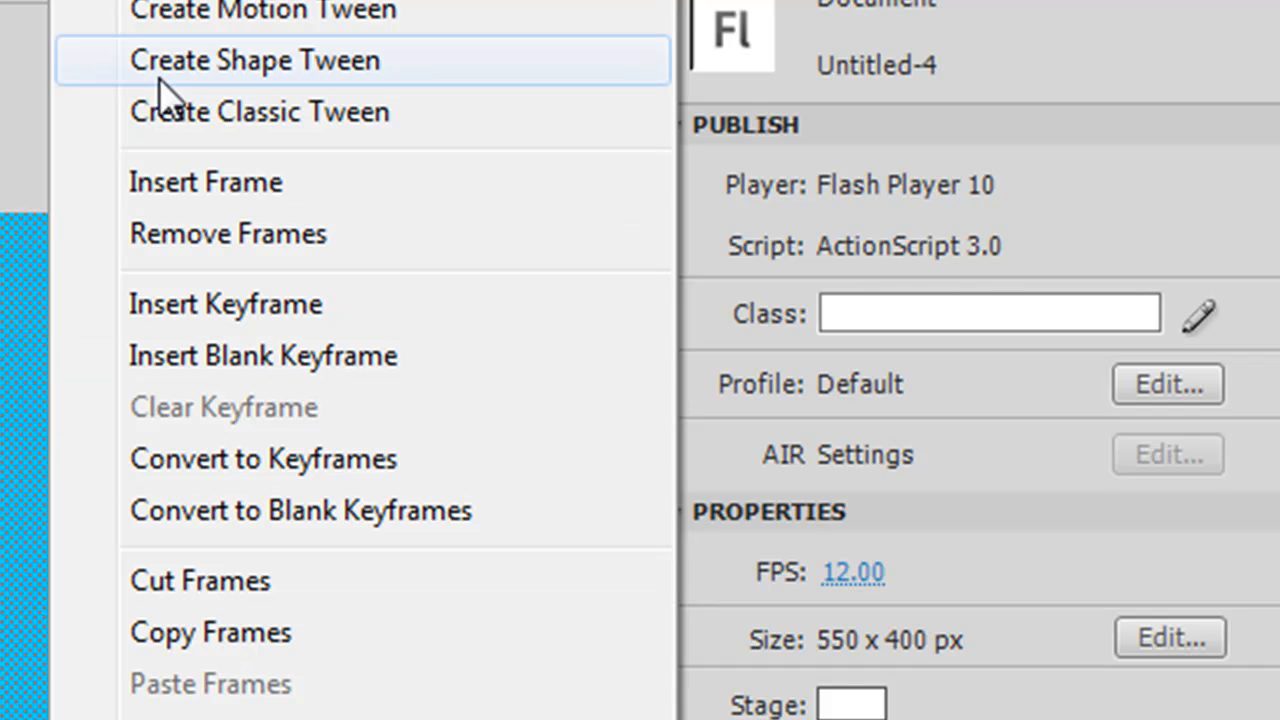
left_click(335, 59)
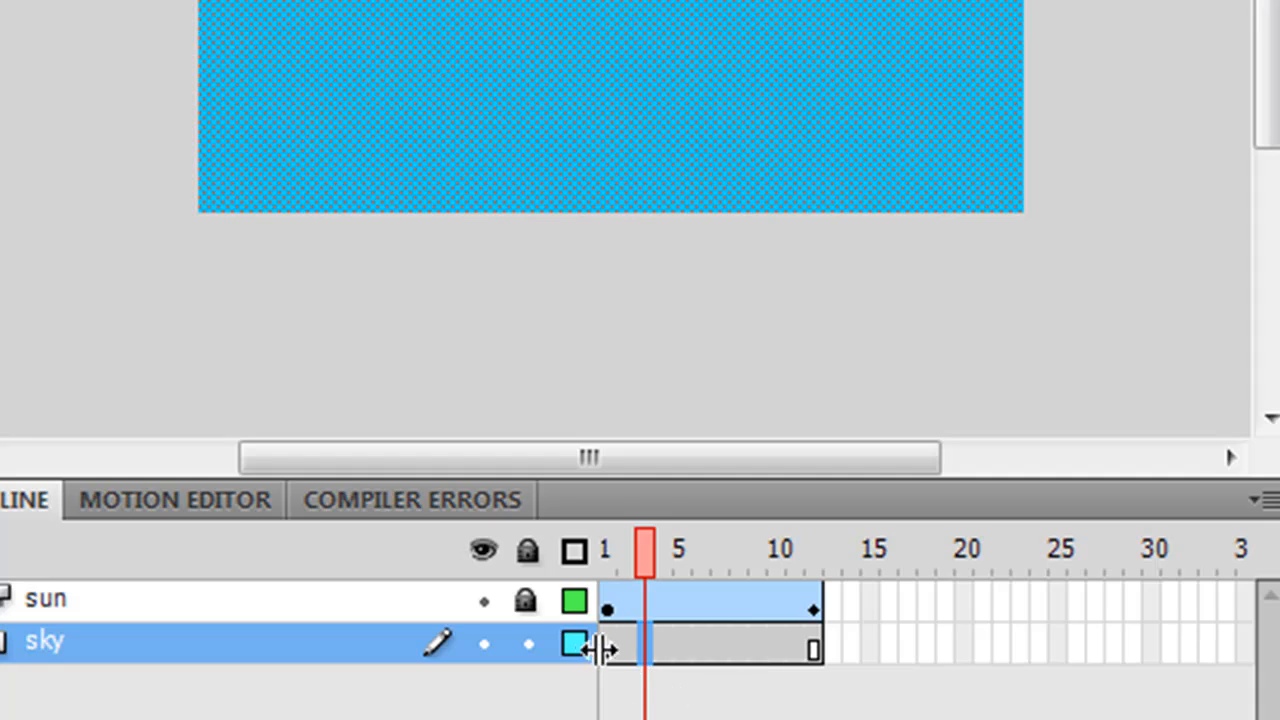
right_click(690, 649)
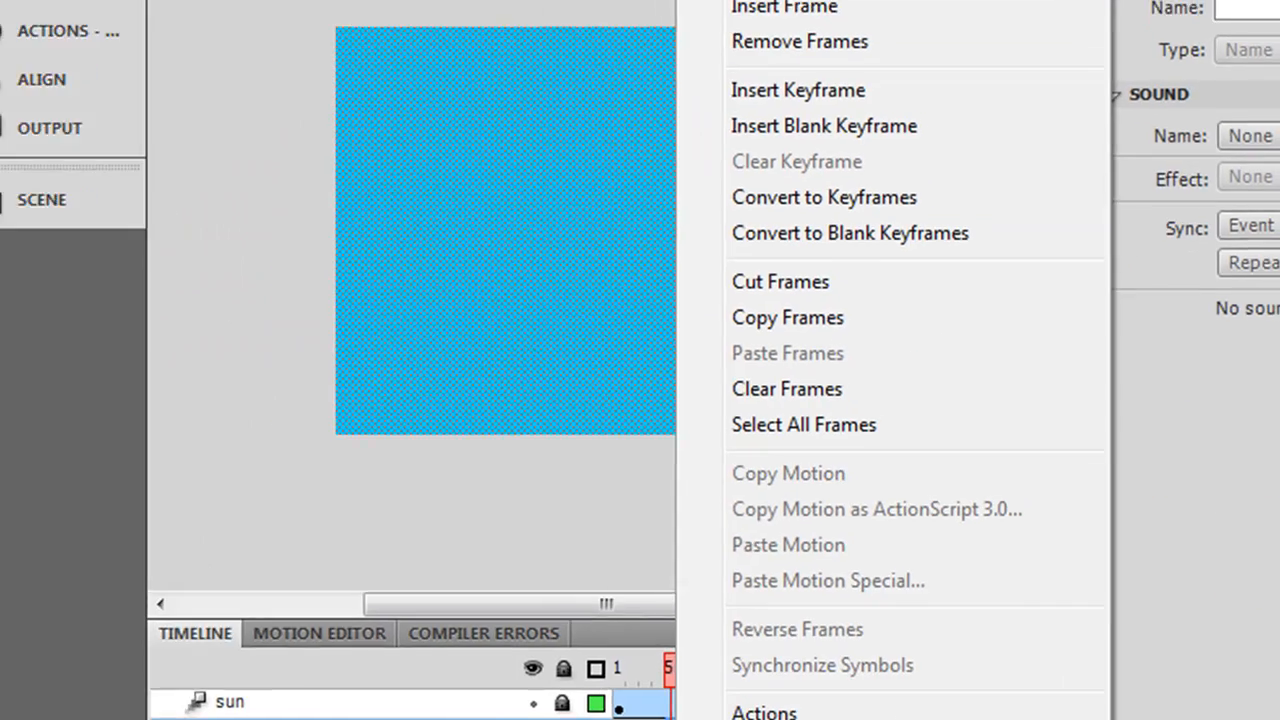
left_click(800, 1)
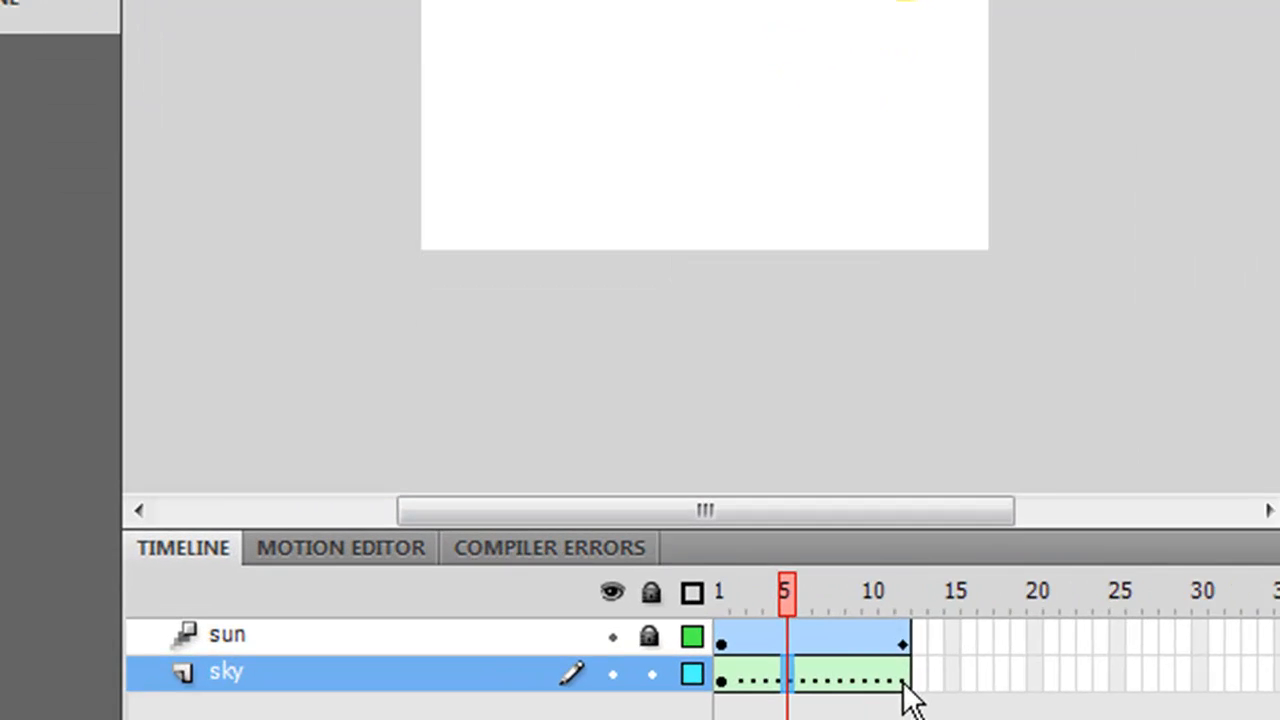
right_click(782, 690)
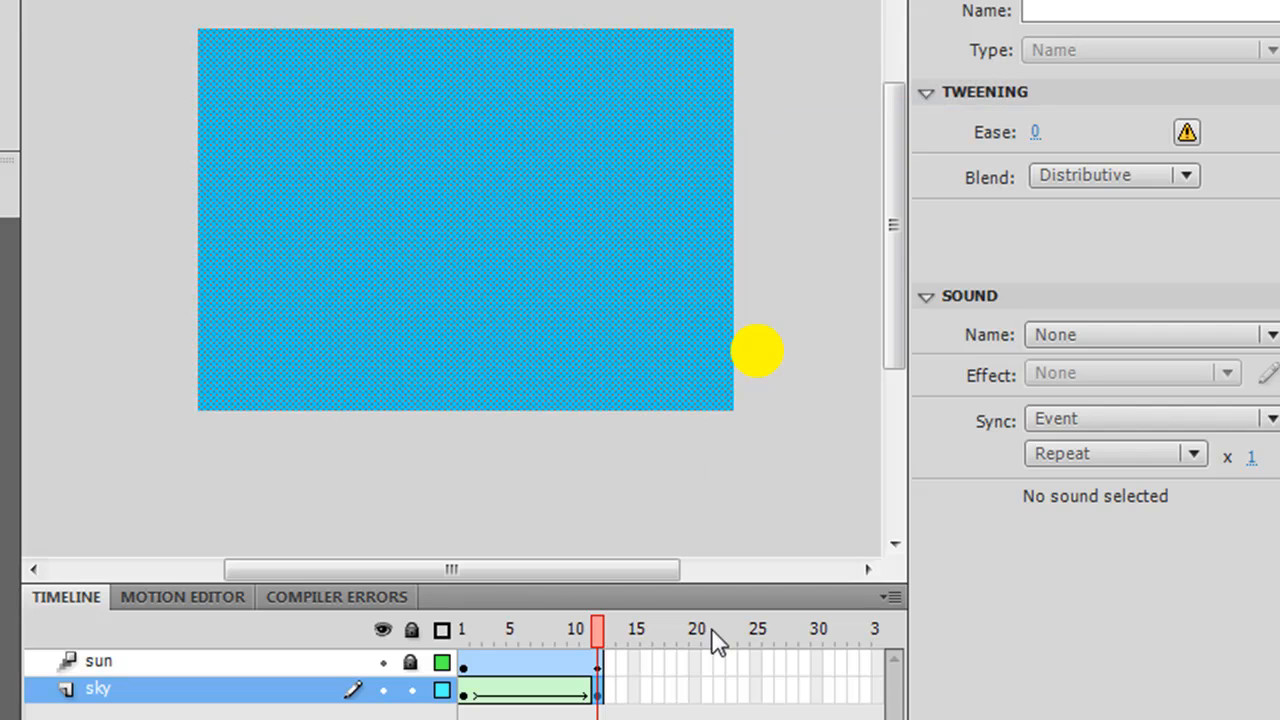
- On frame 12 of the sky layer, change the rectangle's fill to dark blue #003366
left_click(467, 697)
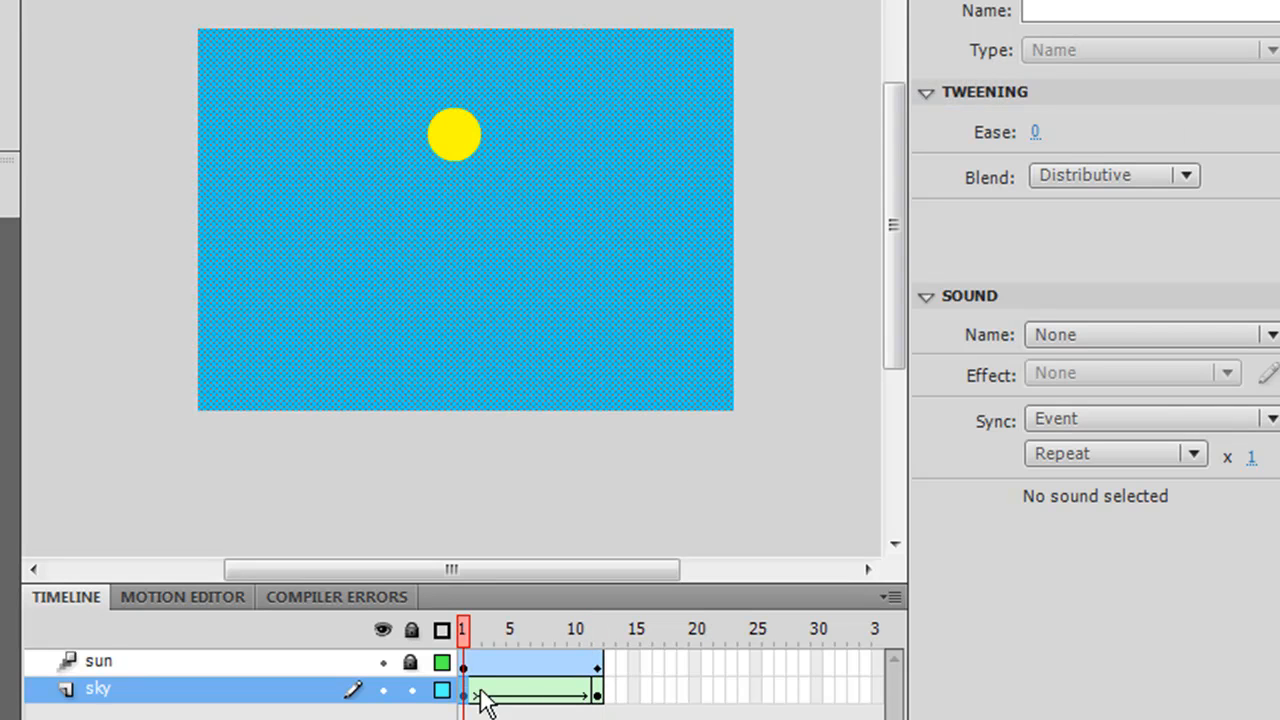
left_click(598, 695)
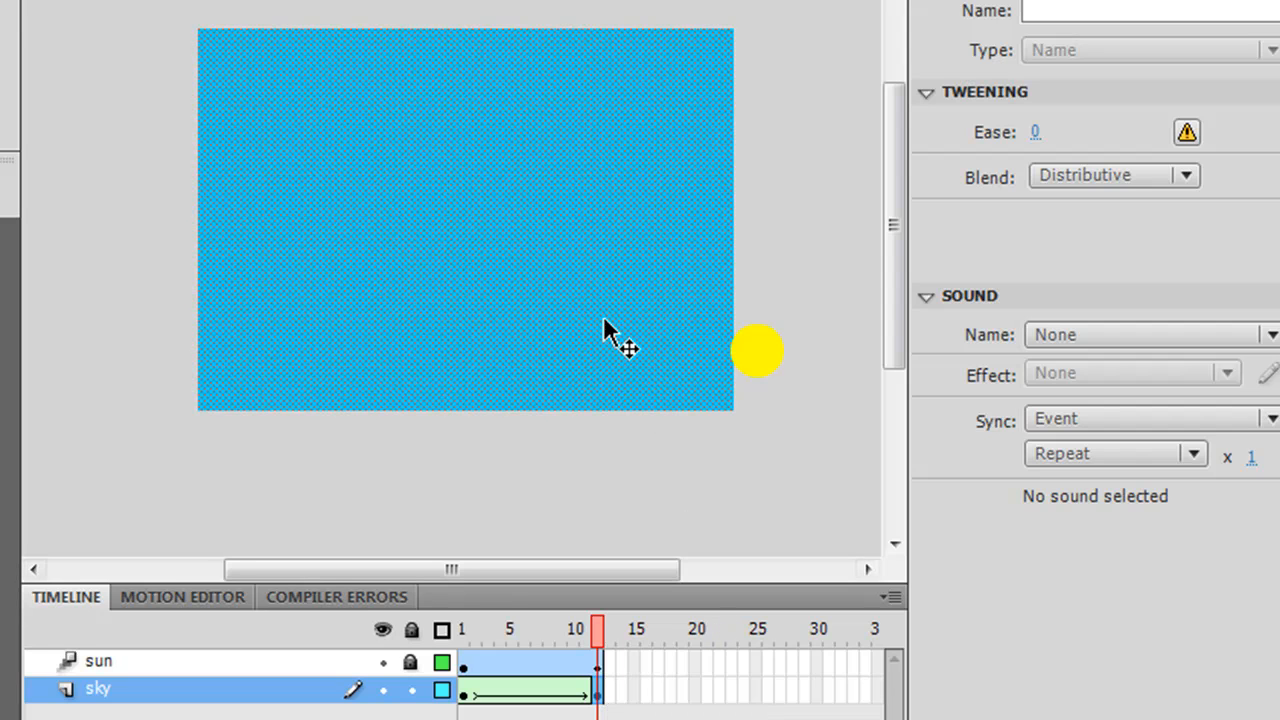
left_click(492, 150)
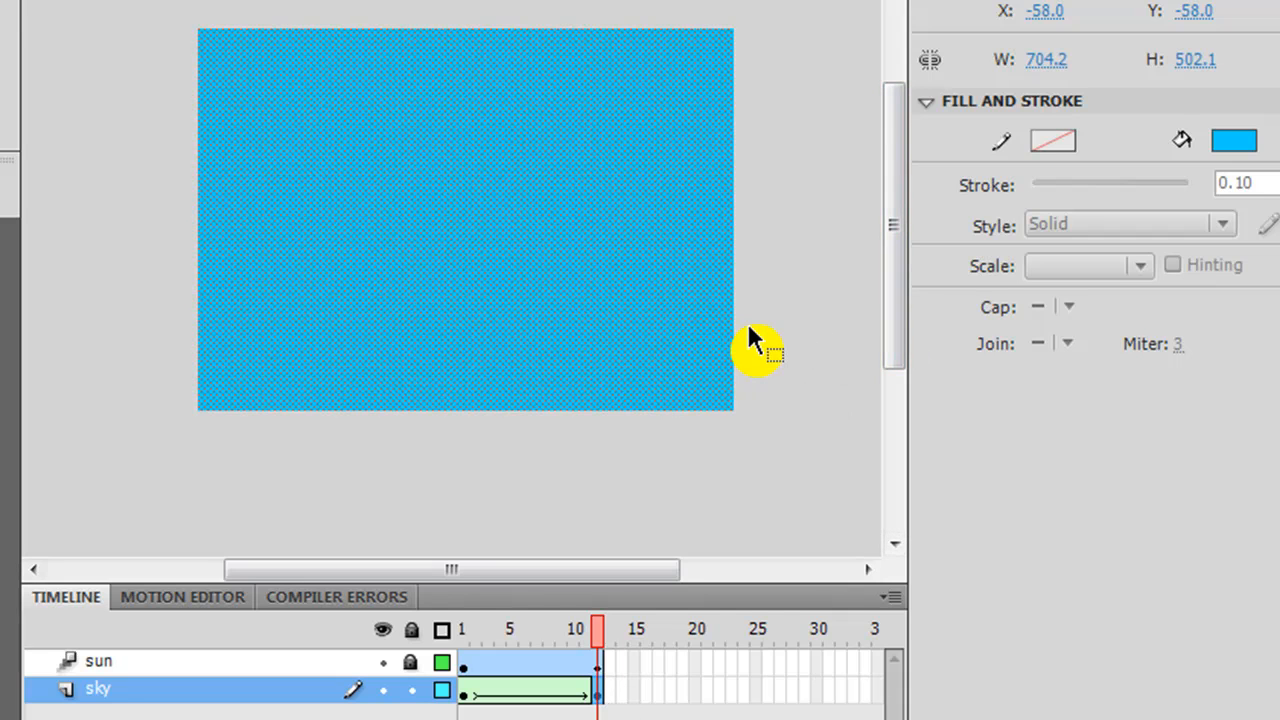
left_click(1236, 144)
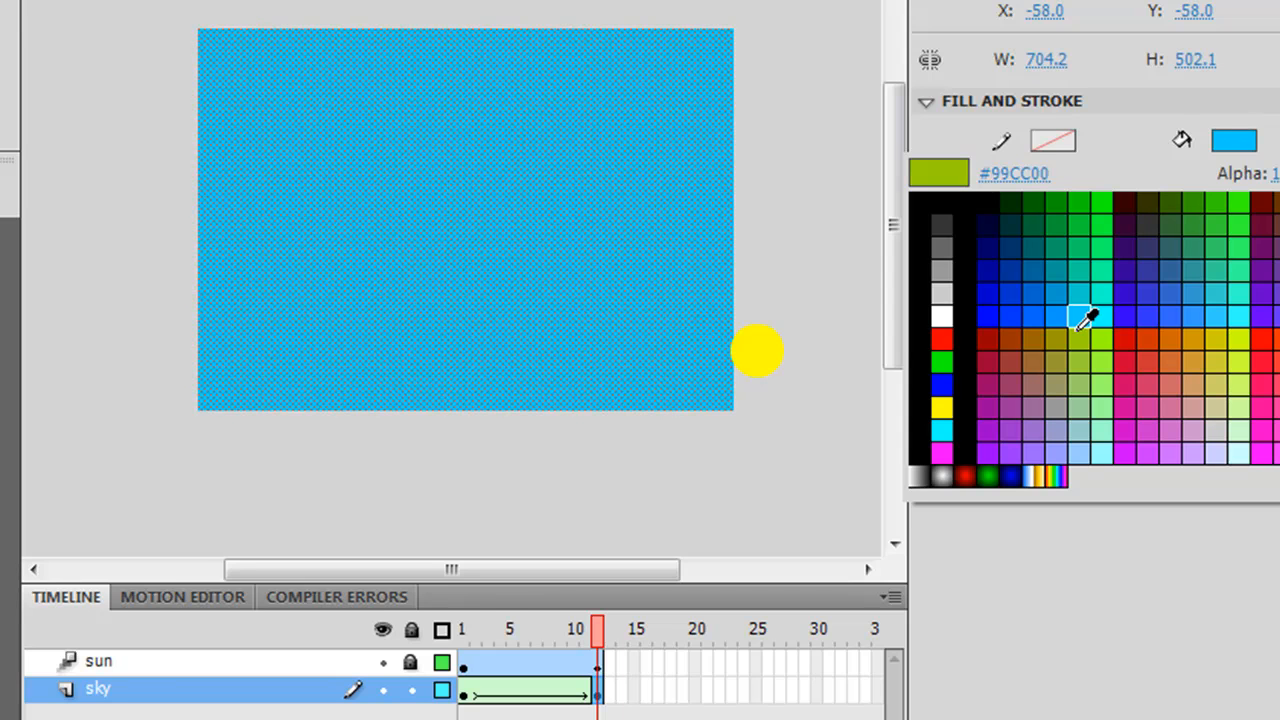
left_click(1021, 240)
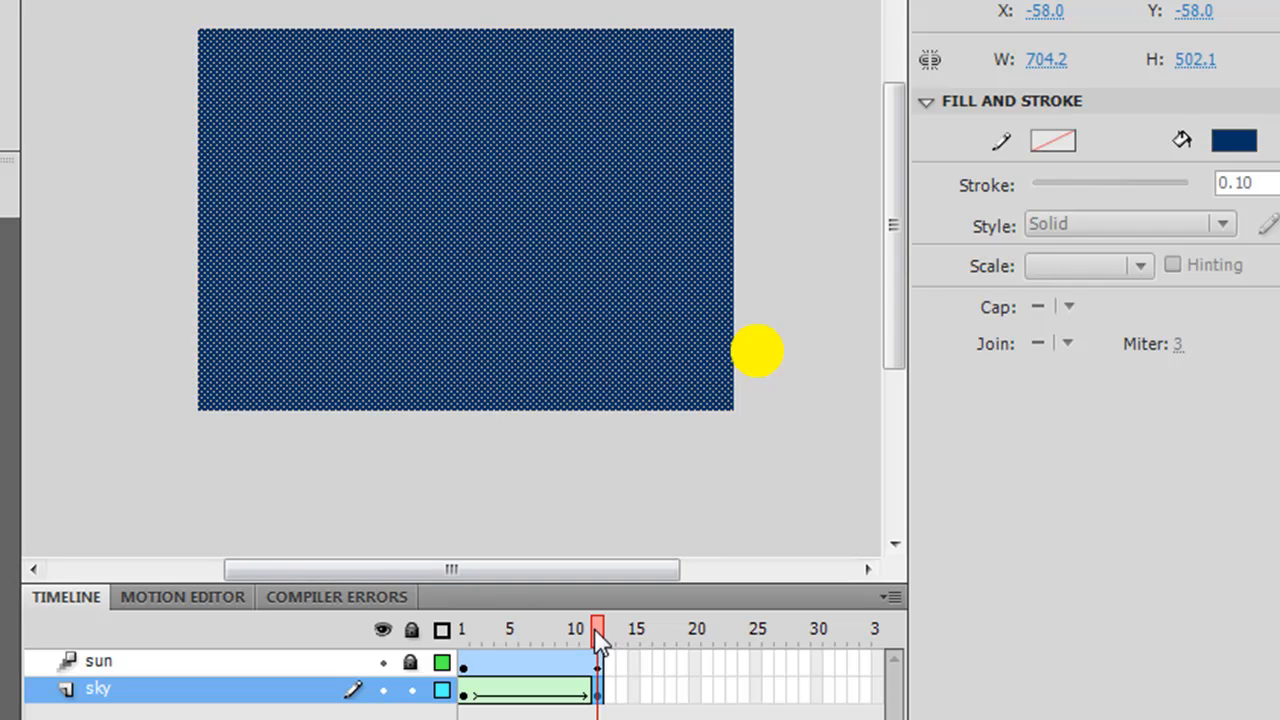
- Test the movie to check the sky's colour tween and close the preview
mouse_move(596, 629)
left_mouse_down()
mouse_move(466, 632)
mouse_move(598, 646)
left_mouse_up()
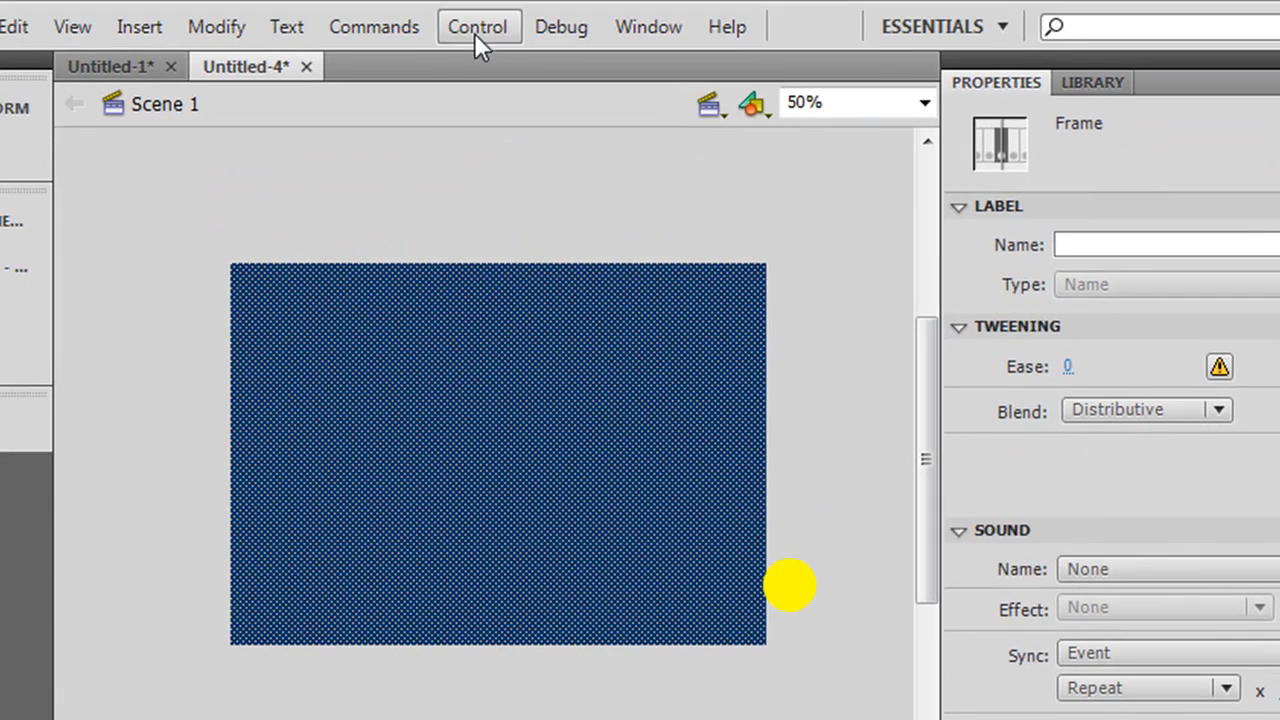
left_click(477, 29)
left_click(543, 252)
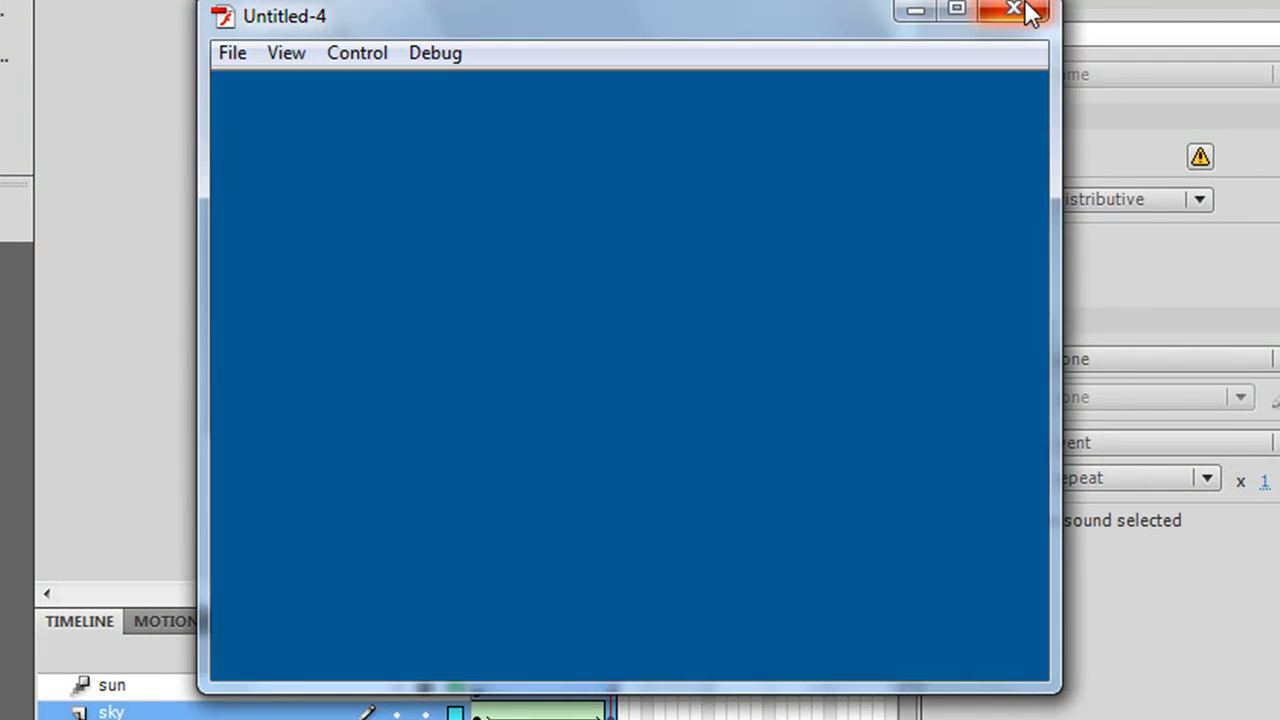
left_click(1018, 10)
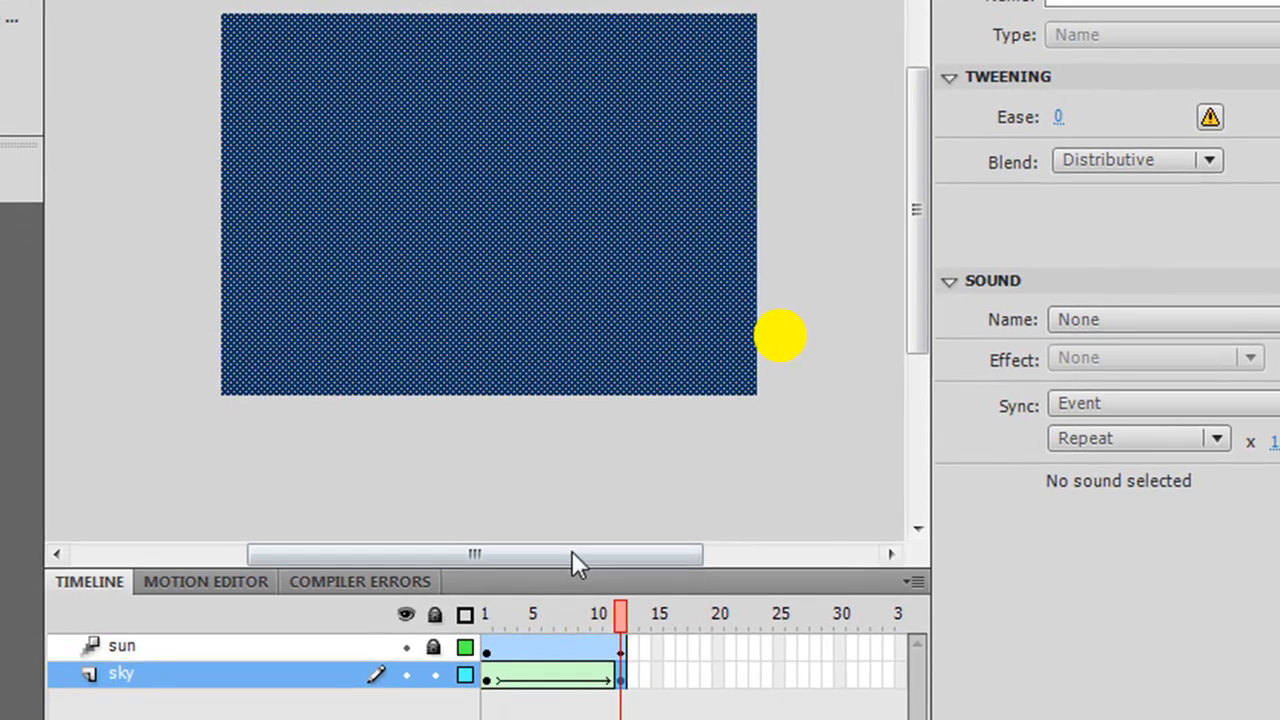
- Scrub through the tween and delete the dark blue rectangle from frame 12 of the sky layer
left_click_drag(474, 608, 628, 643)
left_click(567, 151)
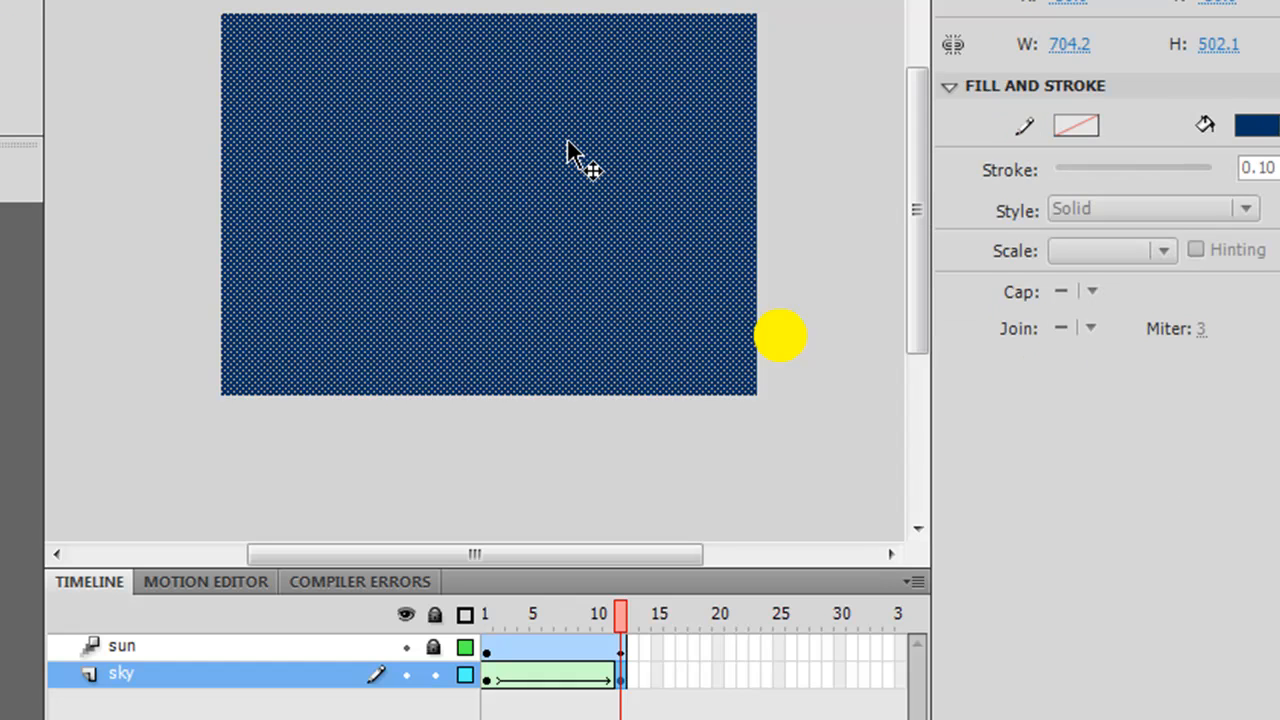
key("Delete")
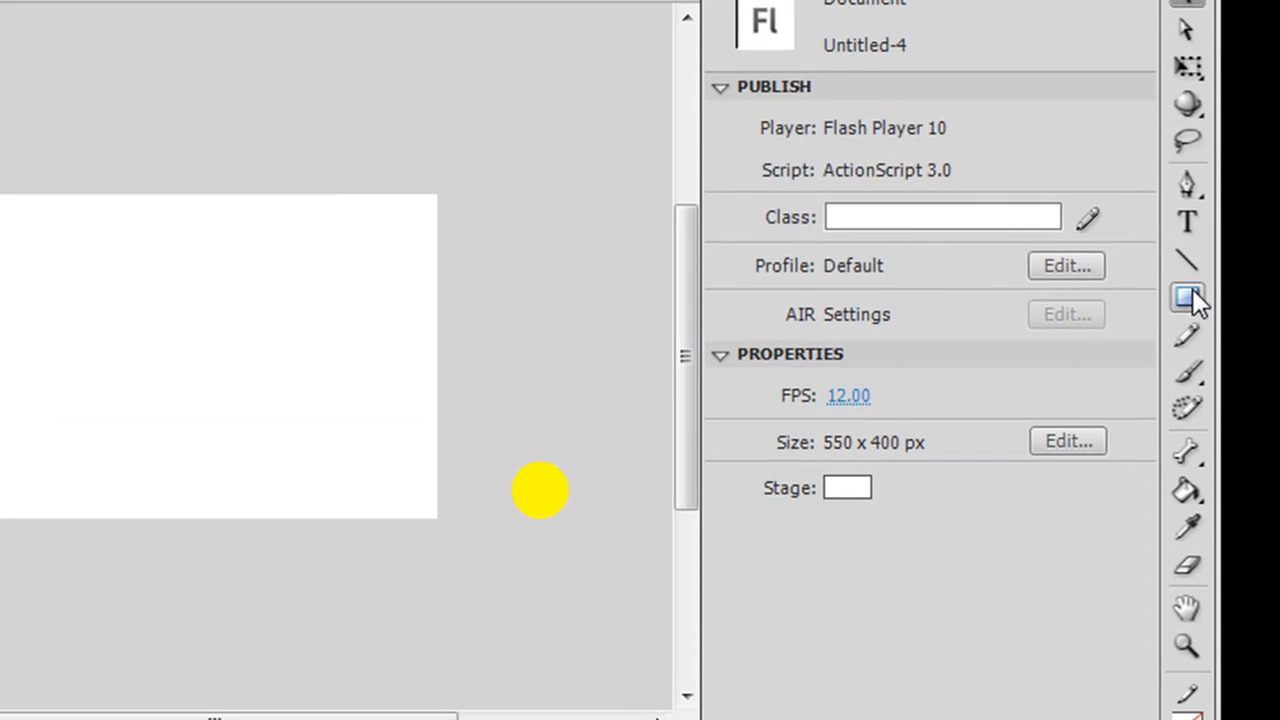
- Draw a wide oval with a red fill and no stroke in the middle of the stage on frame 12
left_click_drag(1197, 302, 1004, 345)
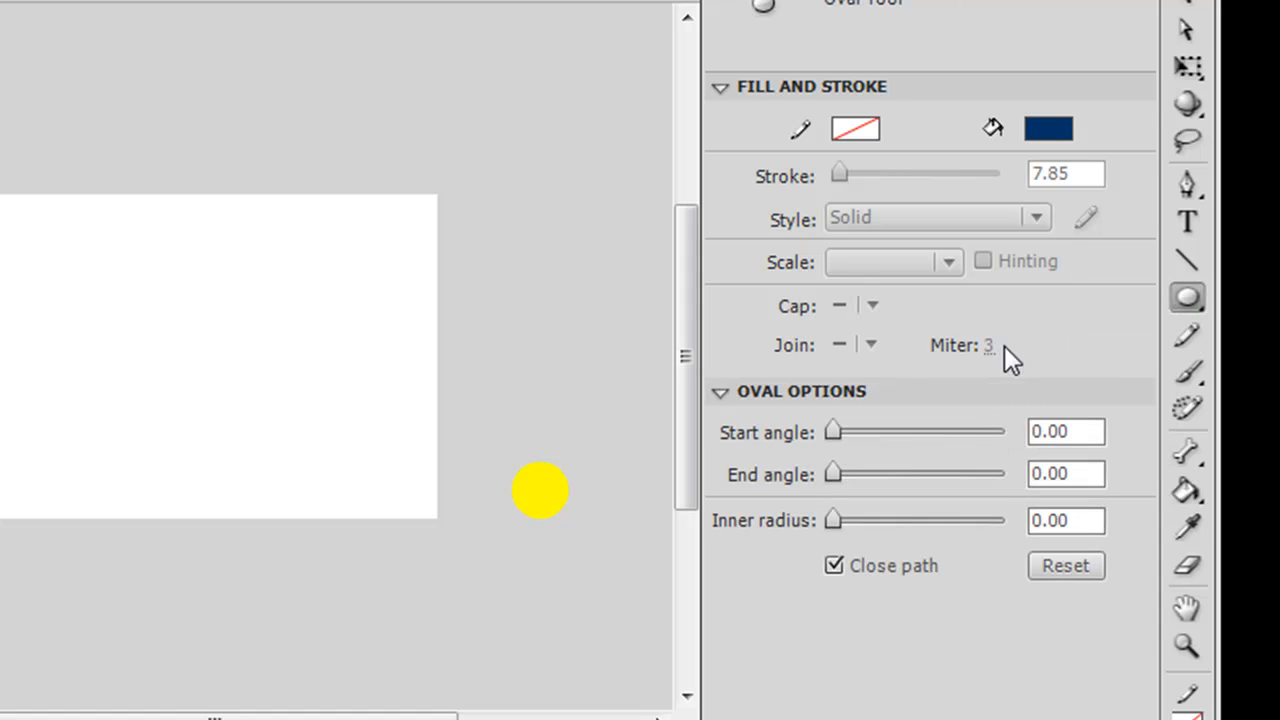
left_click(1052, 124)
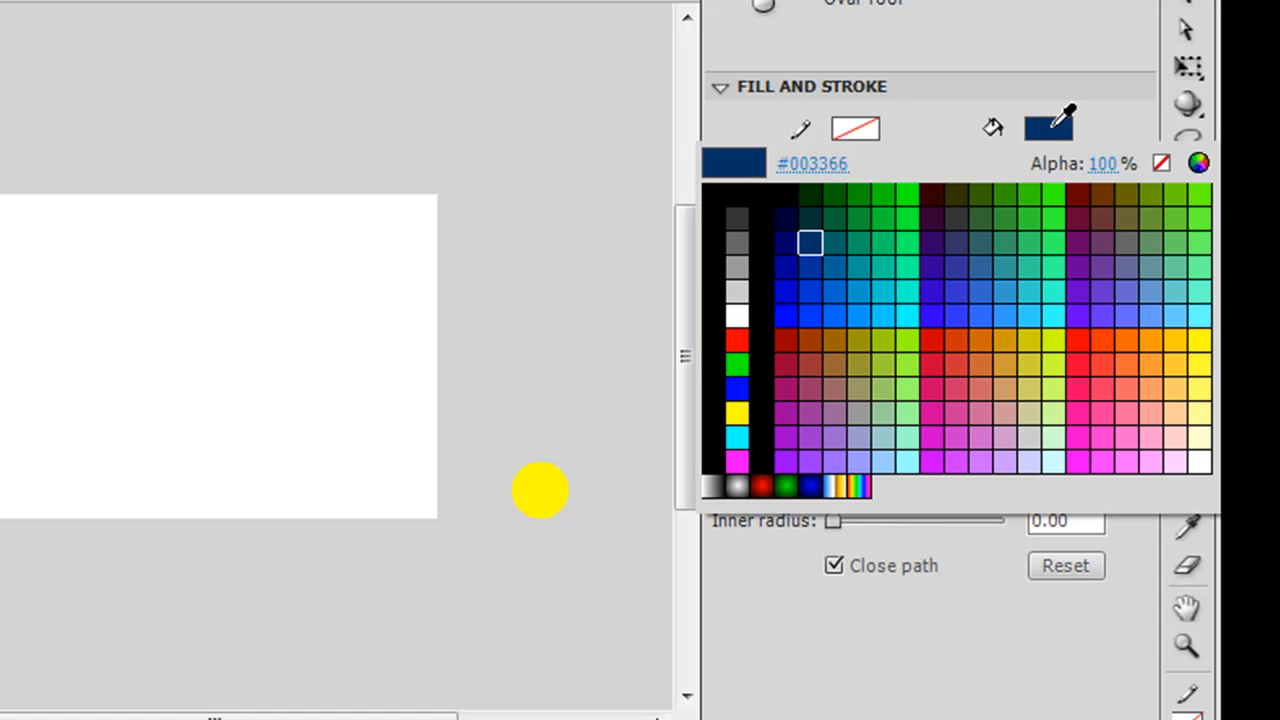
left_click(972, 372)
left_click_drag(86, 286, 360, 426)
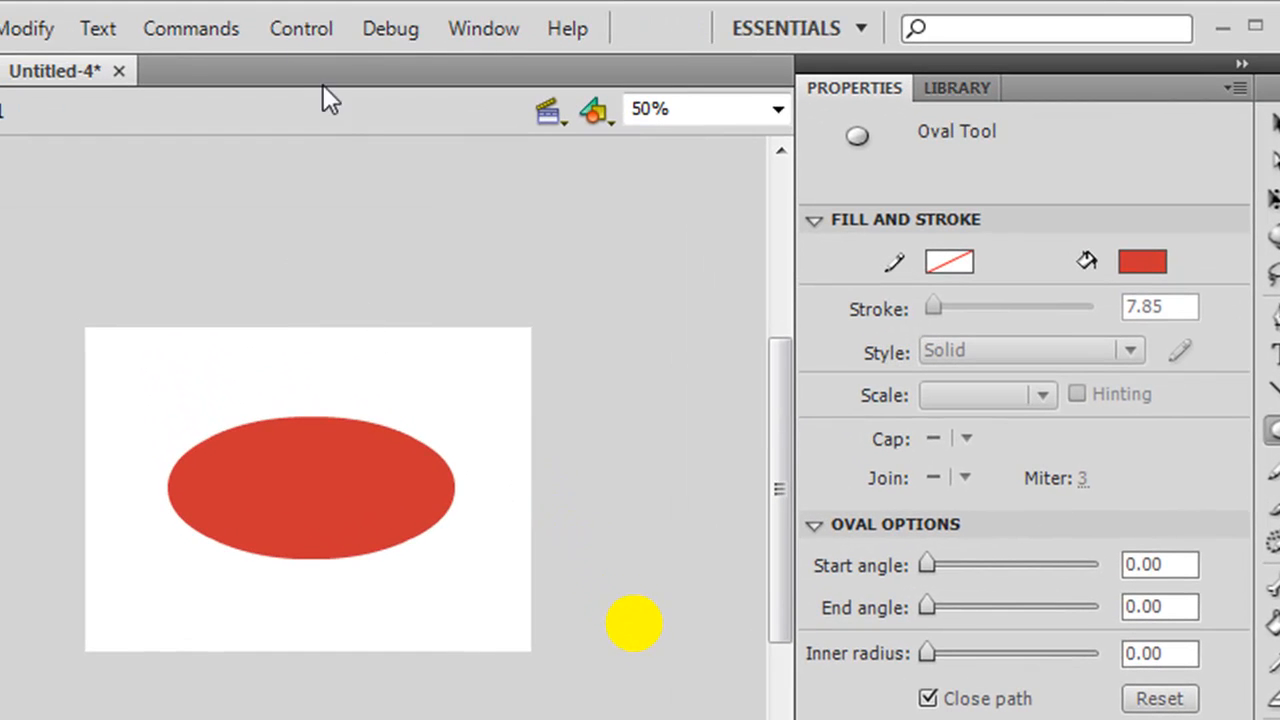
- Test the movie to check the rectangle-to-oval shape tween and close the preview
left_click(284, 28)
left_click(412, 278)
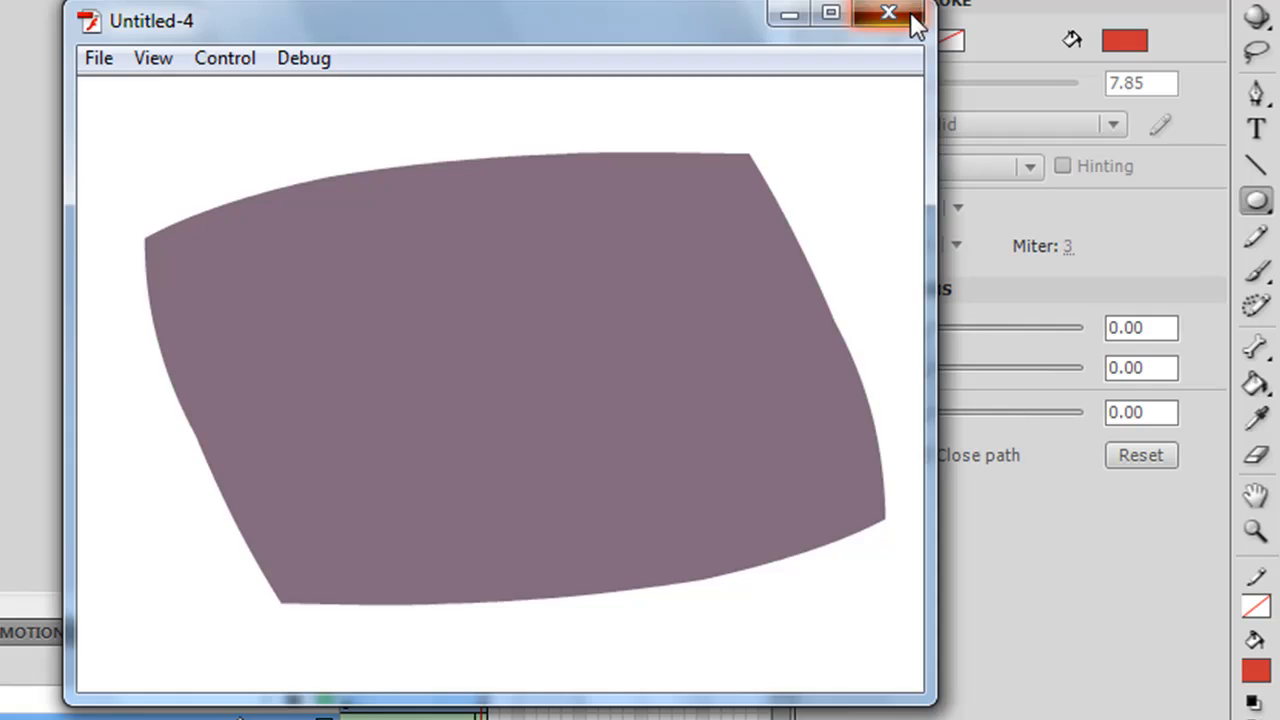
left_click(906, 18)
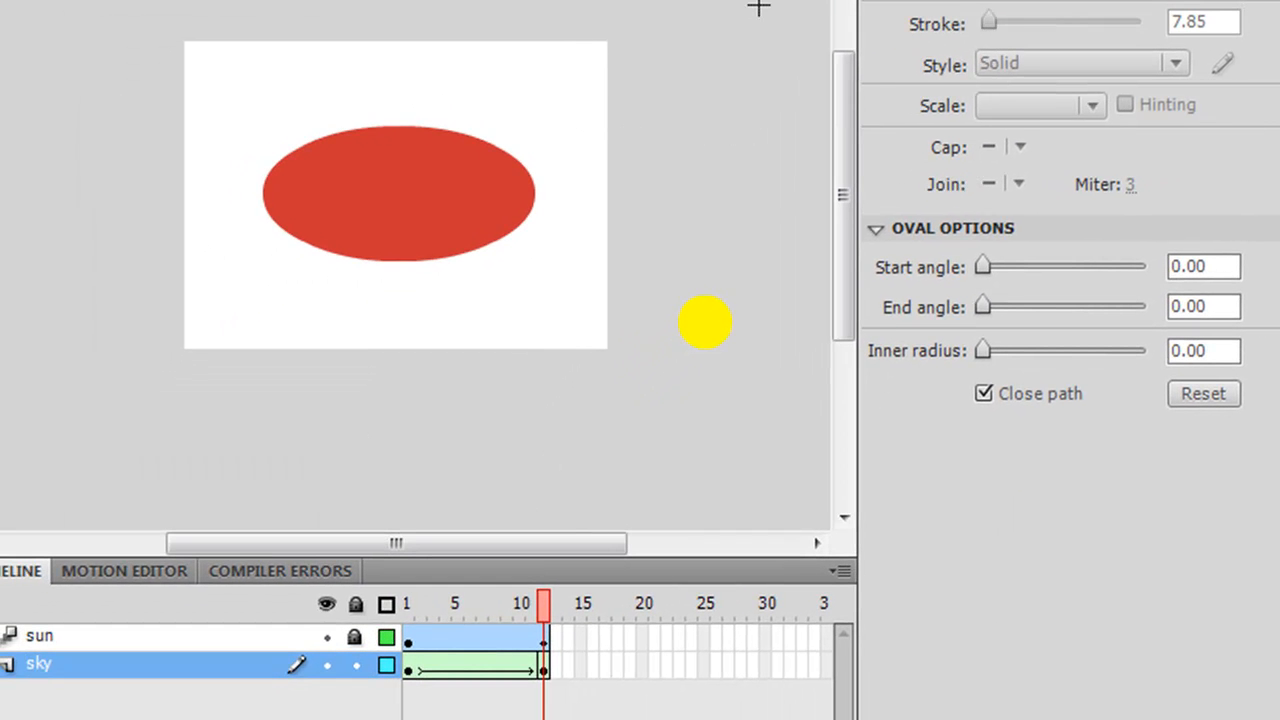